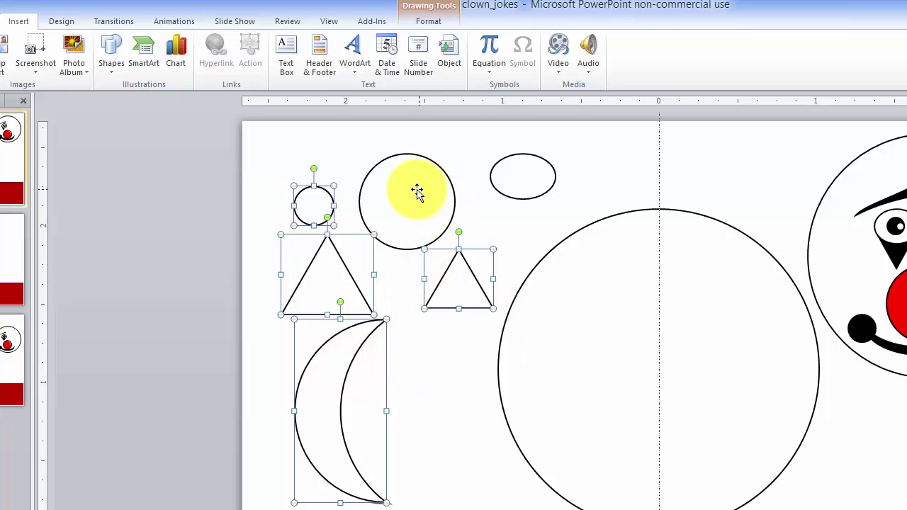
- Fill the selected small circle, two triangles and crescent moon with solid black
right_click(330, 272)
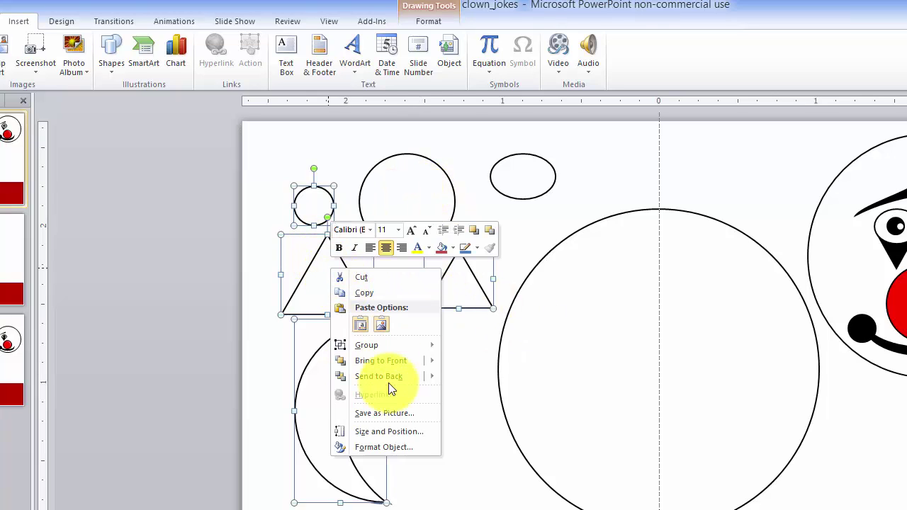
click(414, 448)
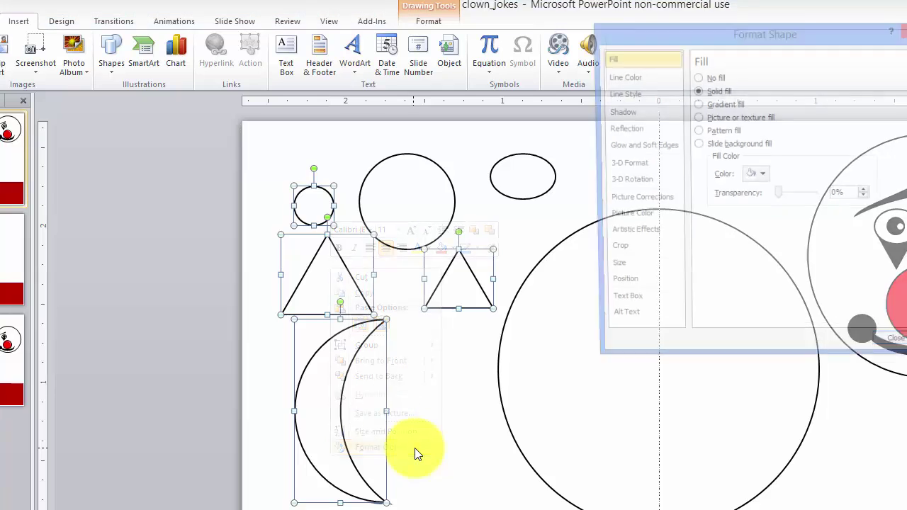
click(764, 175)
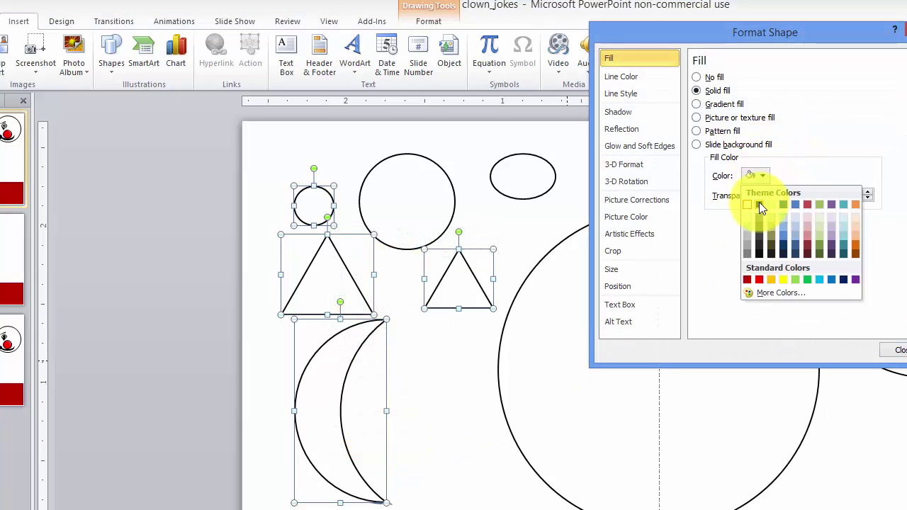
click(759, 201)
click(449, 370)
- Fill the medium circle above the triangles with the standard red colour and close the shape formatting
click(450, 219)
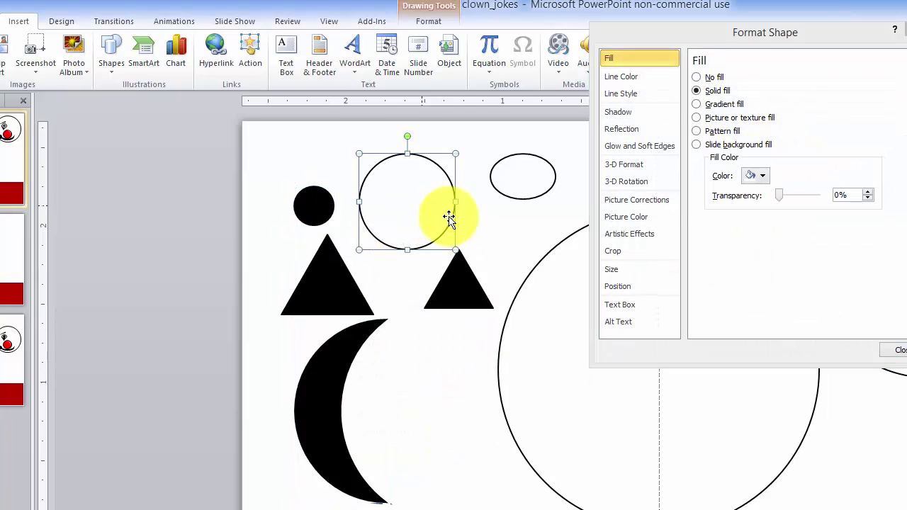
click(765, 177)
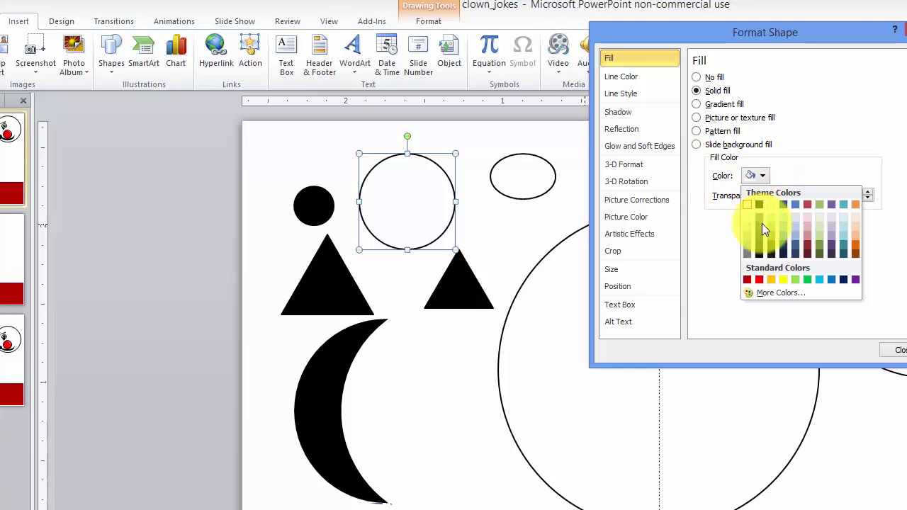
click(759, 280)
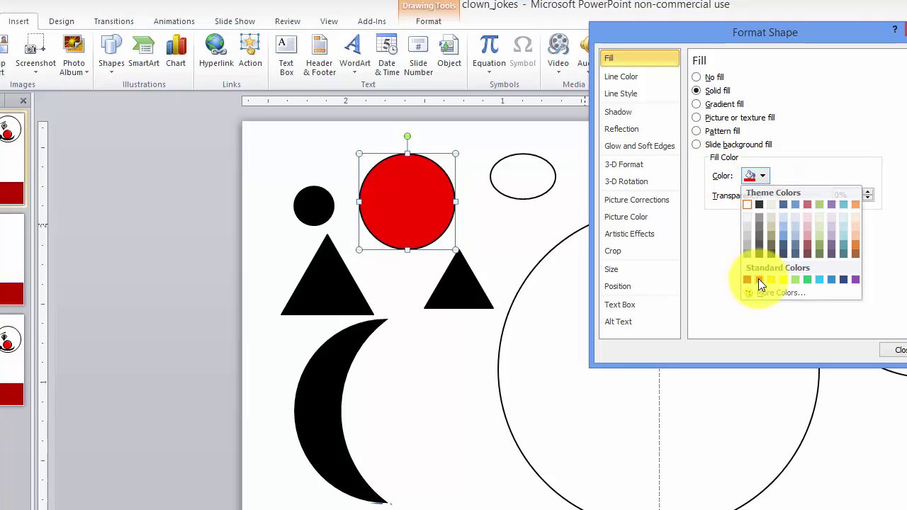
click(462, 334)
click(902, 31)
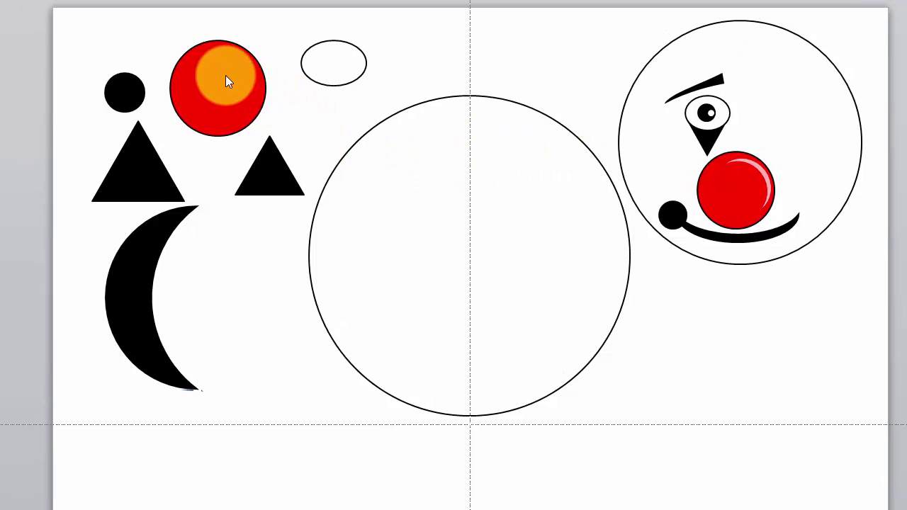
- Place the red circle on the vertical guide inside the face as the nose and move the large triangle to its upper left
drag(216, 82, 448, 267)
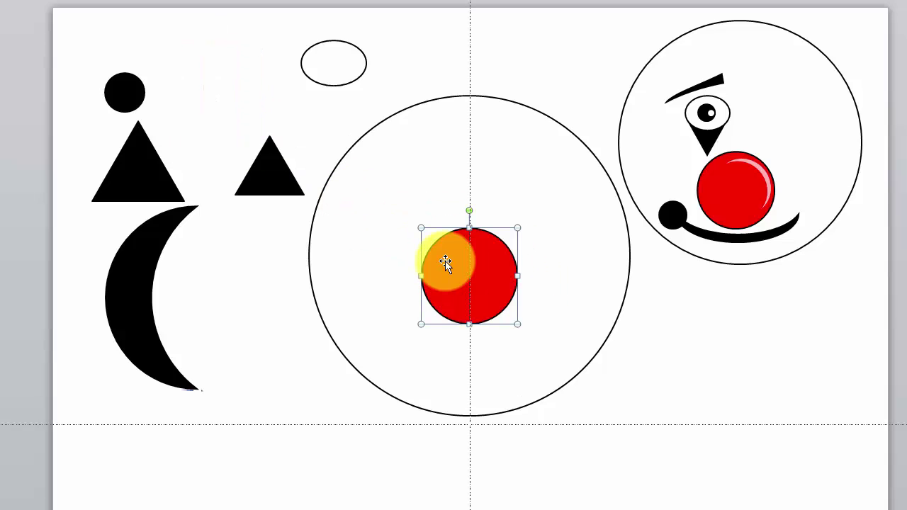
click(333, 71)
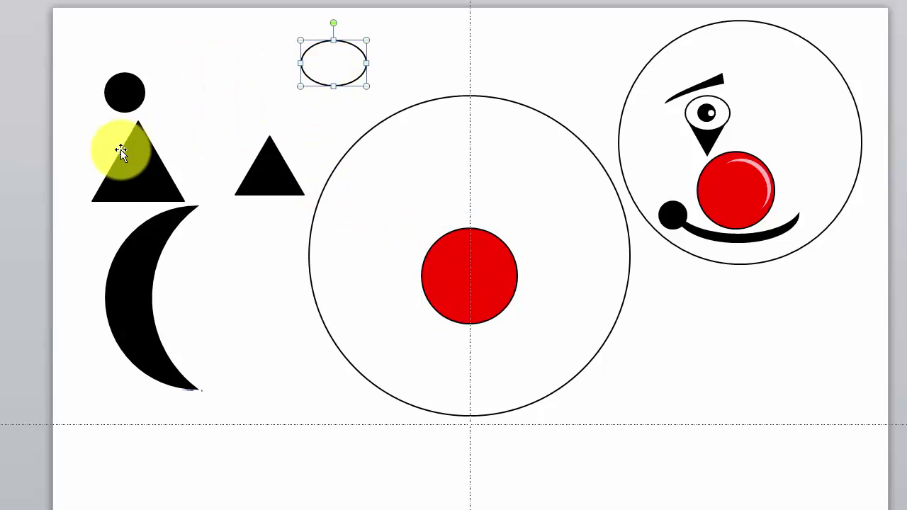
drag(130, 169, 387, 212)
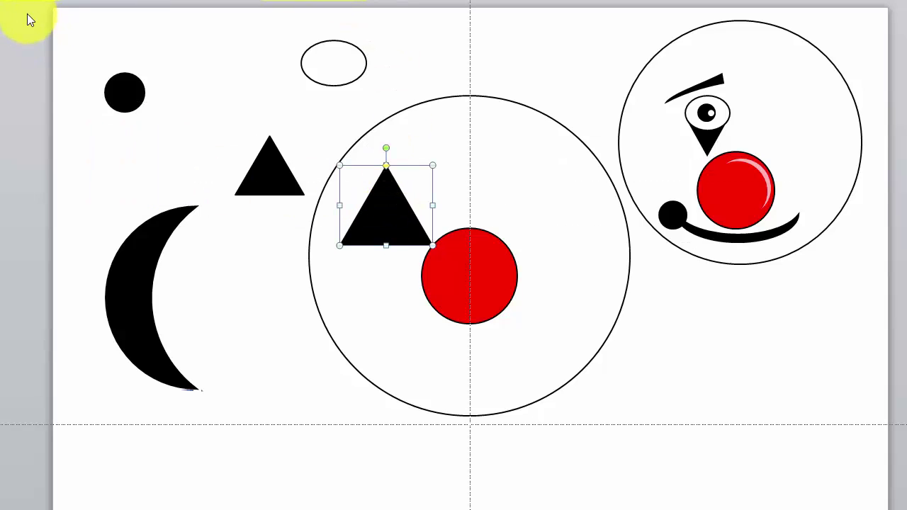
- Move the crescent onto the face over the nose, and reposition the small circle, small triangle and ellipse outside the face's left side
click(122, 90)
drag(117, 253, 438, 306)
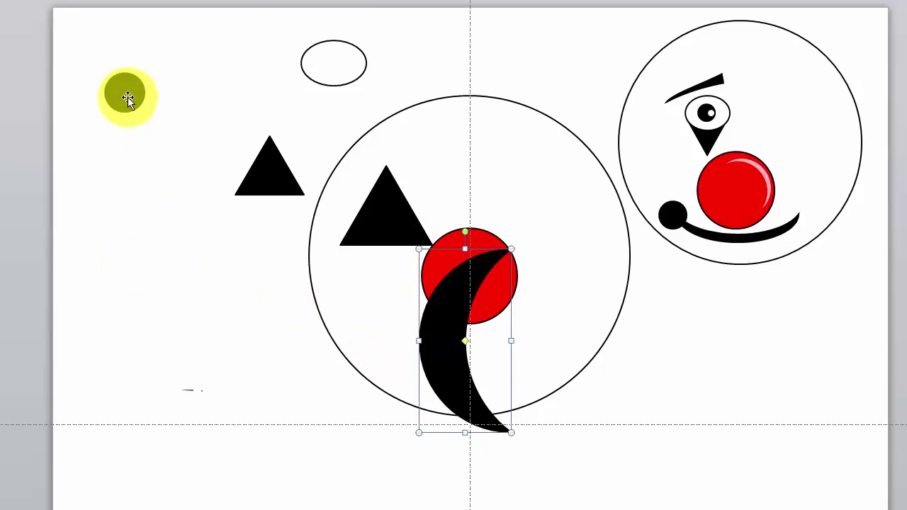
drag(126, 92, 287, 346)
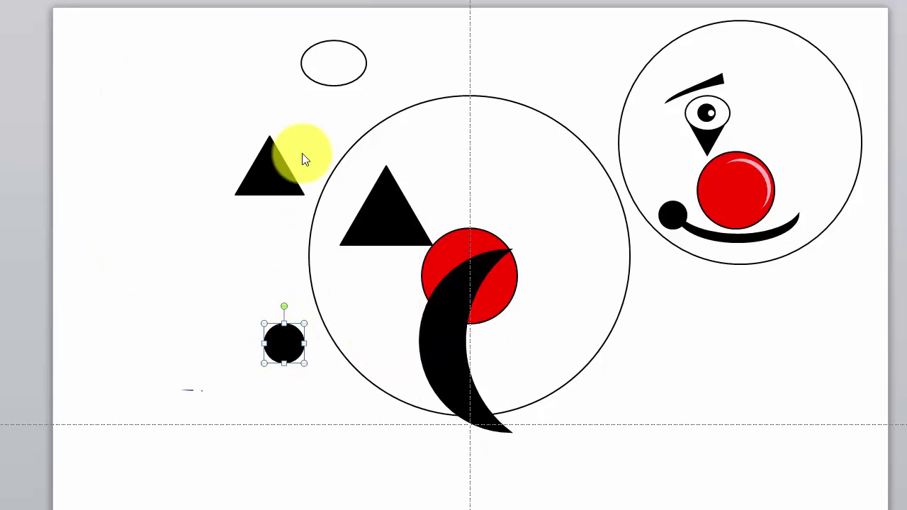
drag(278, 160, 275, 111)
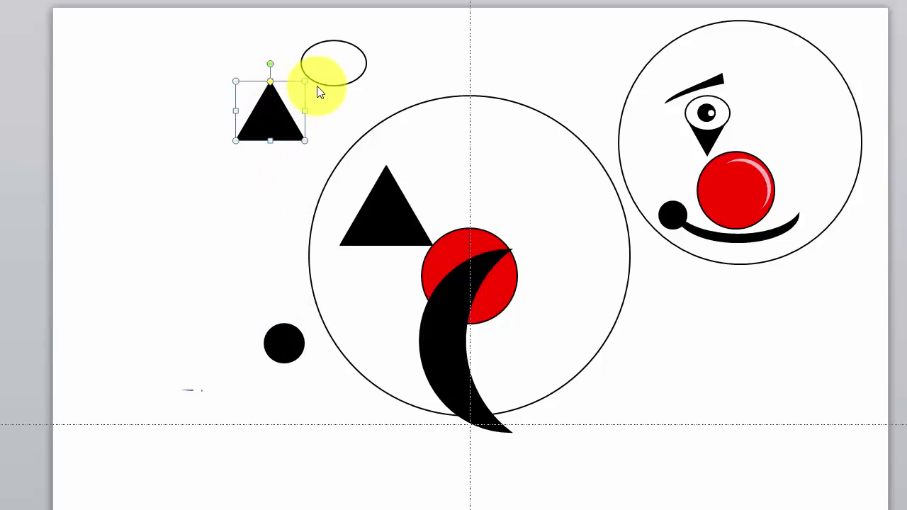
drag(326, 70, 310, 111)
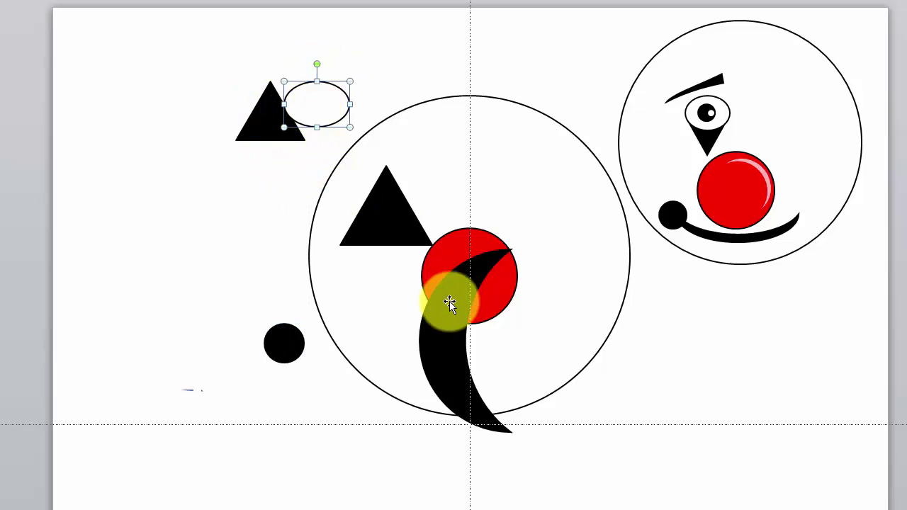
- Rotate the crescent left 90° and centre it below the red nose as a mouth
click(441, 309)
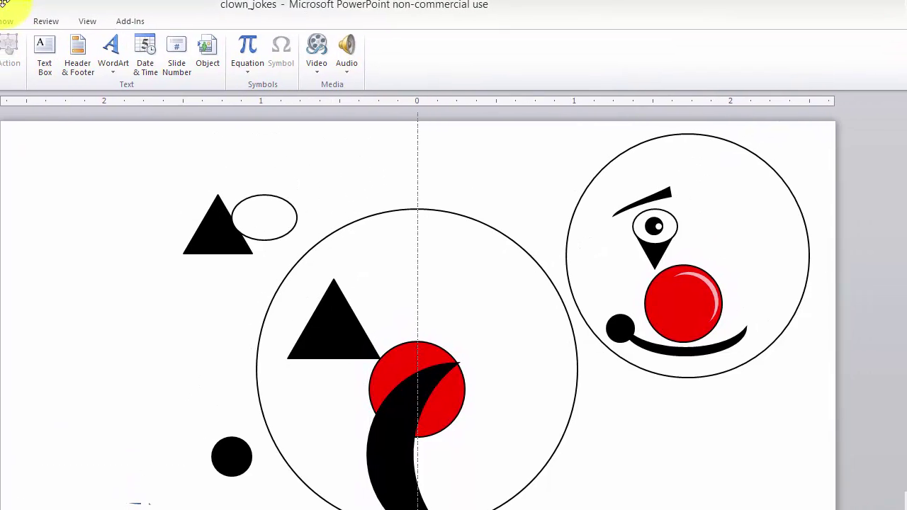
click(382, 447)
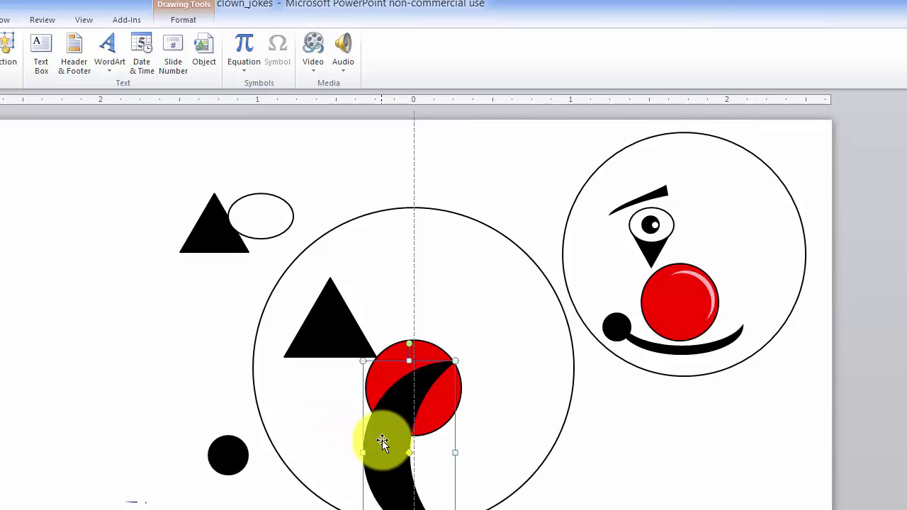
click(187, 19)
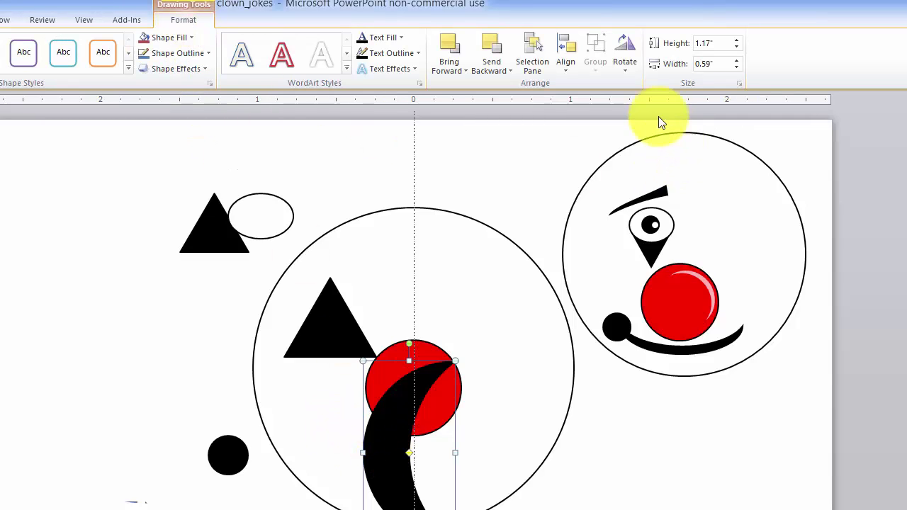
click(622, 67)
click(645, 103)
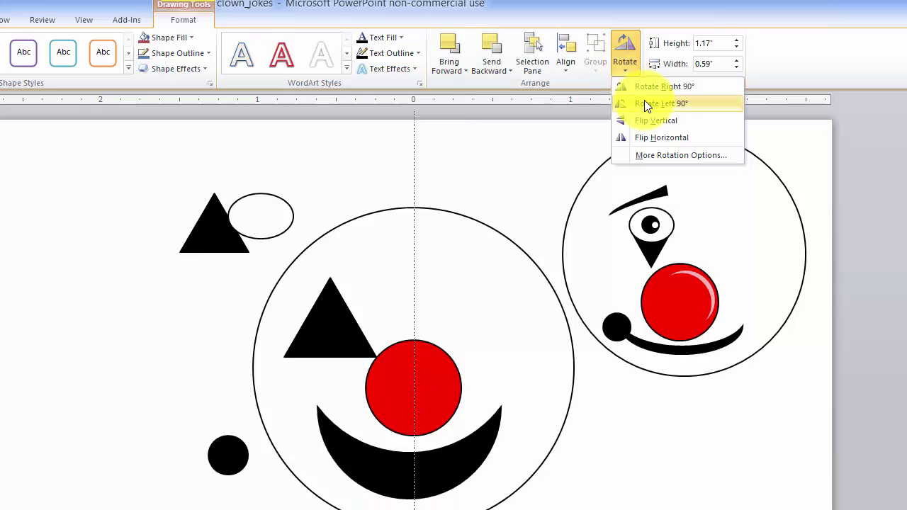
mouse_move(463, 475)
mouse_down()
mouse_move(464, 486)
mouse_move(458, 476)
mouse_up()
click(192, 356)
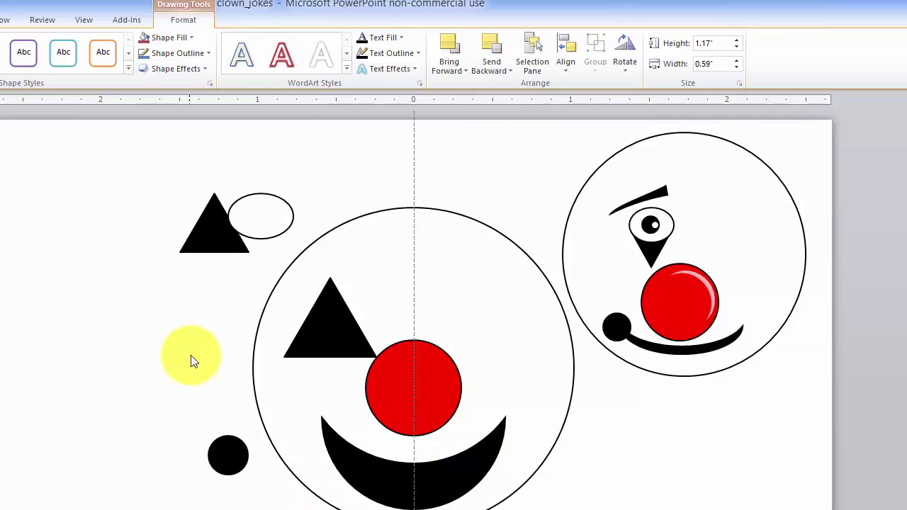
- Flip the large triangle vertically and shift it slightly down and right beside the nose
click(325, 329)
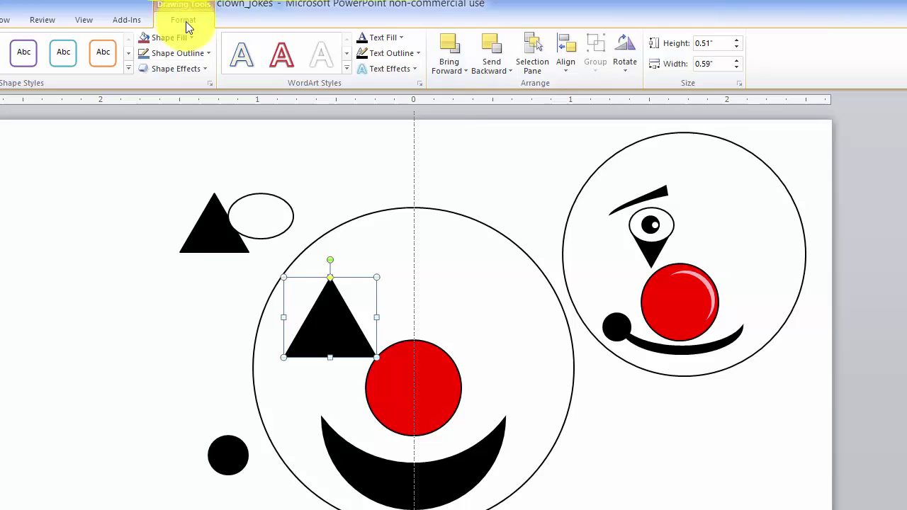
click(626, 65)
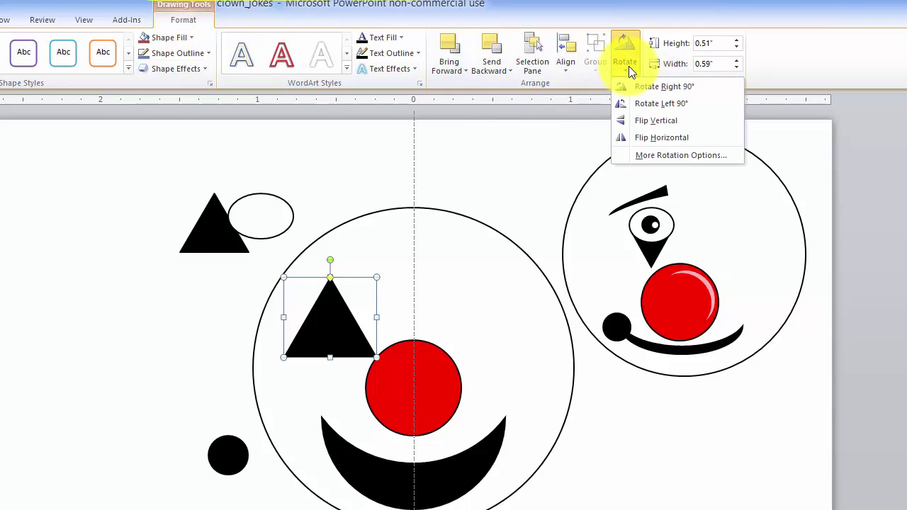
click(679, 121)
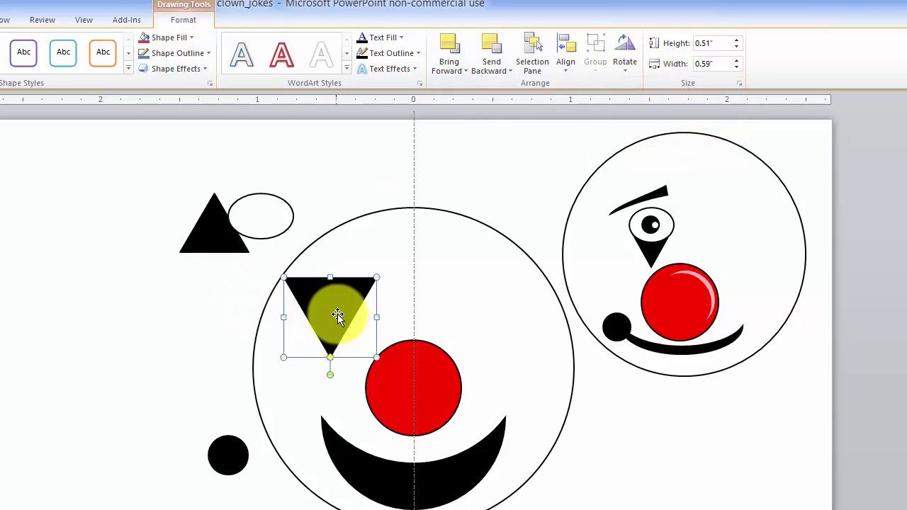
drag(340, 314, 346, 336)
click(243, 290)
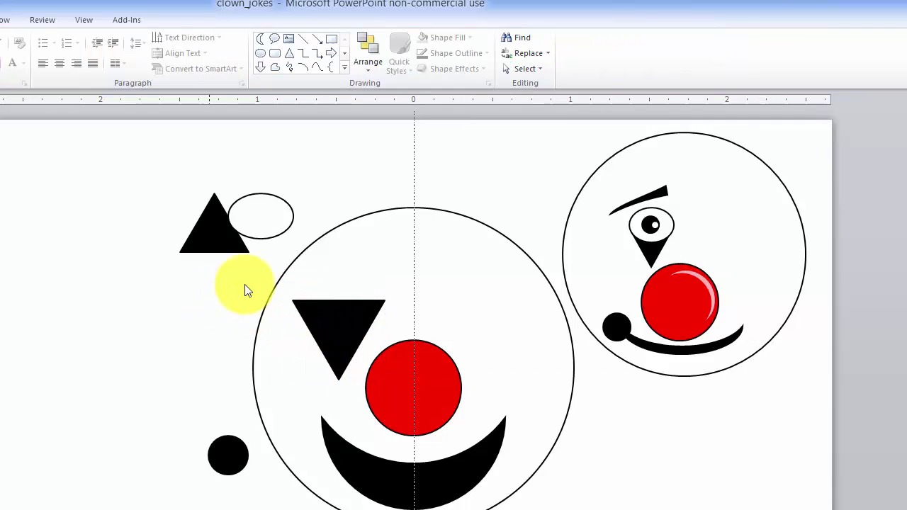
- Place the white ellipse over the inverted triangle's top edge as the eye, and move the small black circle up beside the face
double_click(266, 235)
drag(263, 232, 334, 315)
click(168, 318)
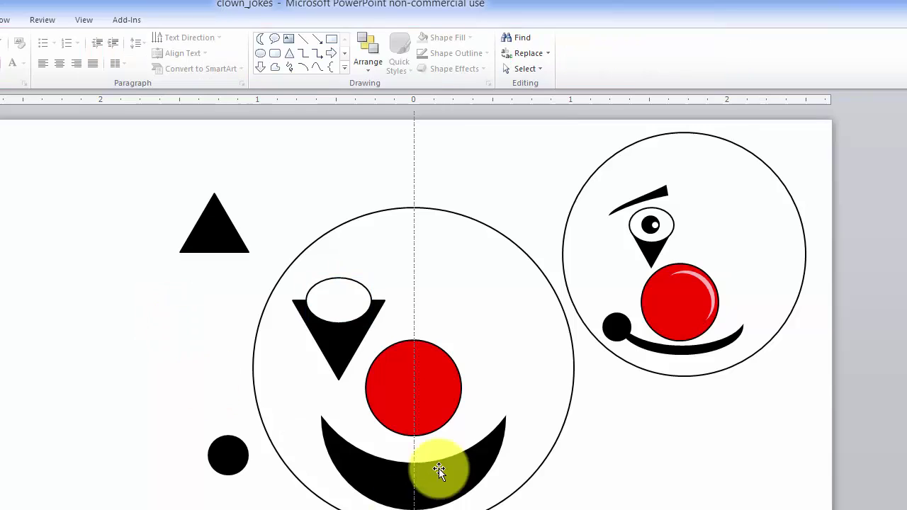
double_click(226, 460)
drag(225, 460, 225, 393)
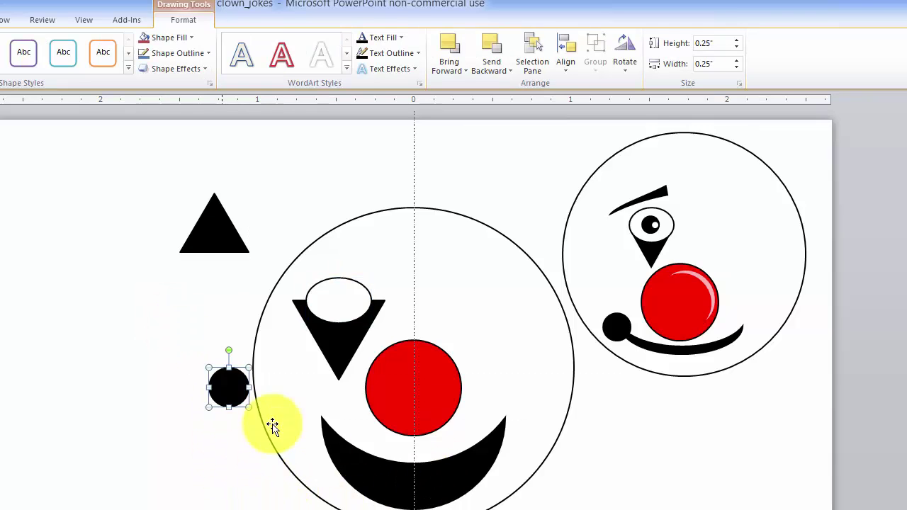
- Slim the crescent mouth and reduce its height from the upper edge, then thicken its curve slightly
click(344, 462)
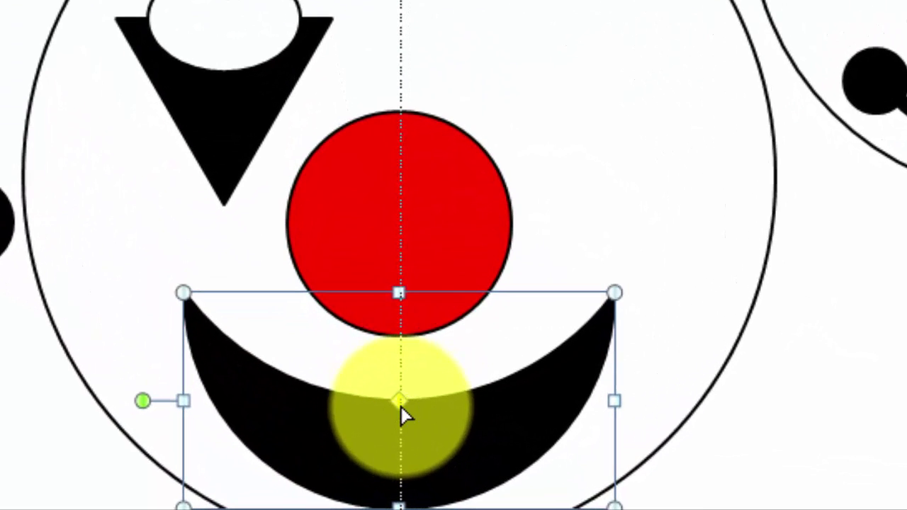
scroll(873, 468, down, 3)
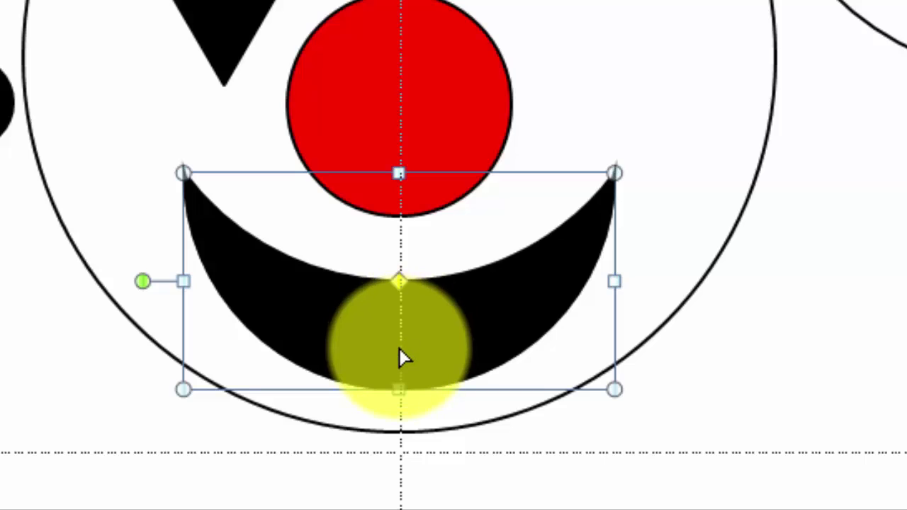
drag(399, 361, 399, 363)
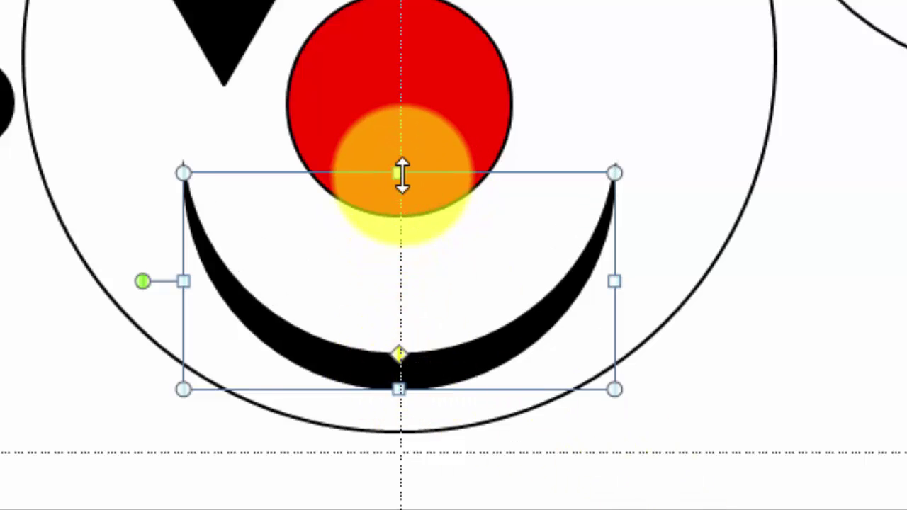
drag(402, 173, 391, 269)
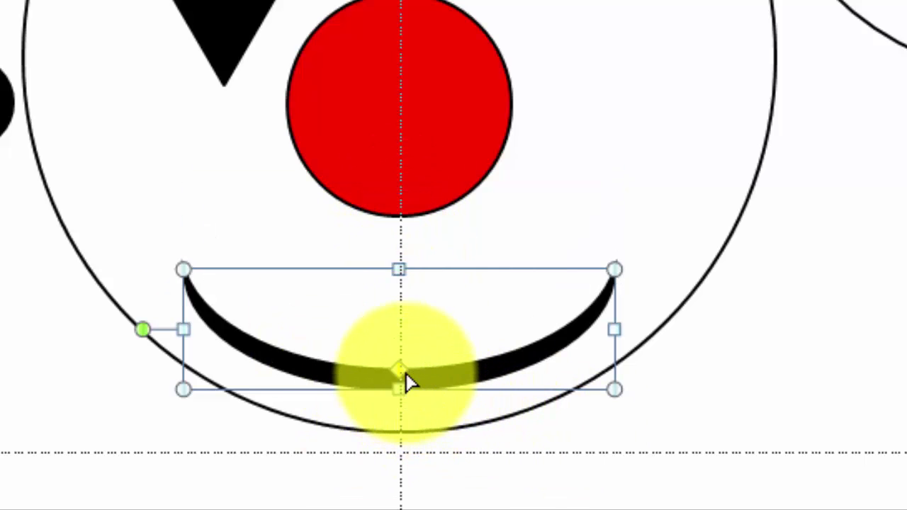
drag(401, 369, 405, 358)
click(705, 352)
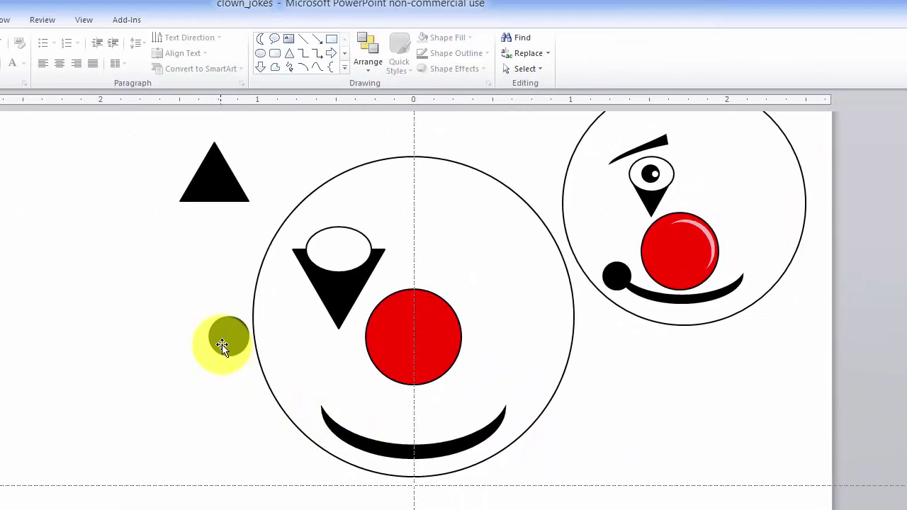
- Place the small black circle on the mouth's left end and a copy of it on the right end
drag(223, 346, 336, 416)
right_click(326, 408)
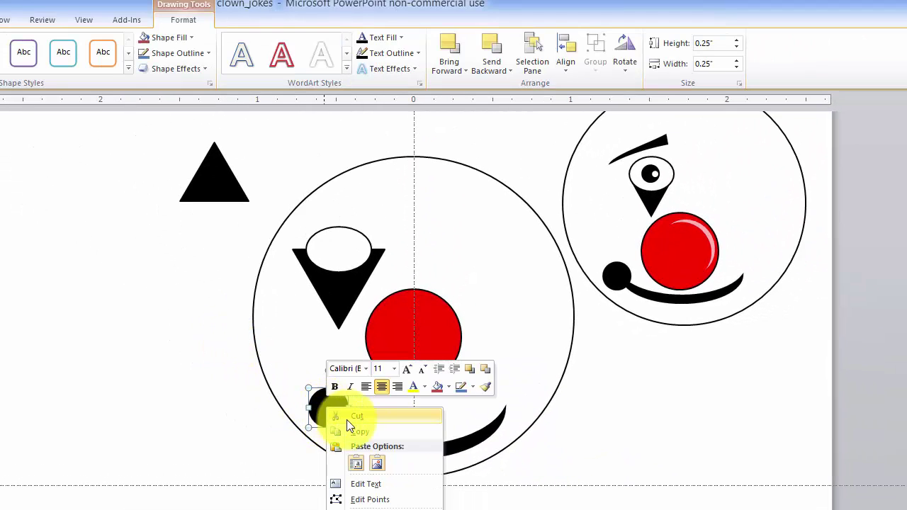
click(365, 431)
right_click(185, 334)
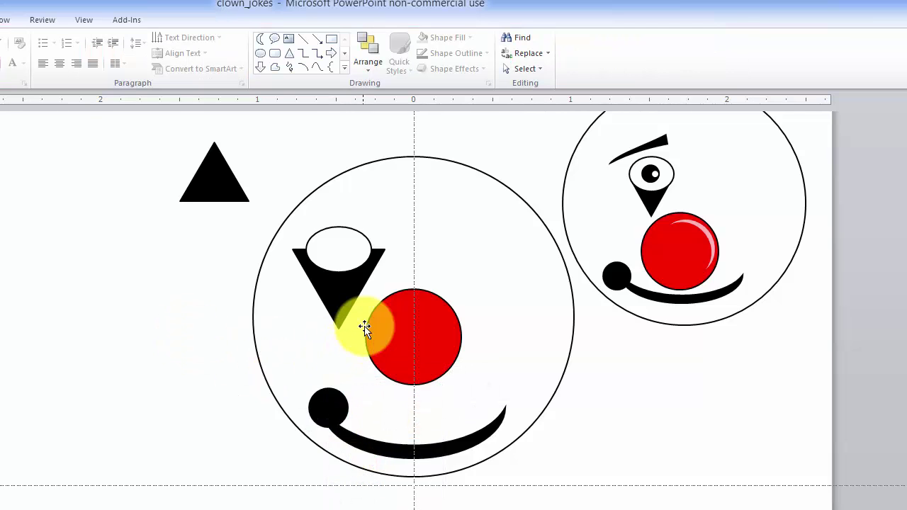
key(ctrl+v)
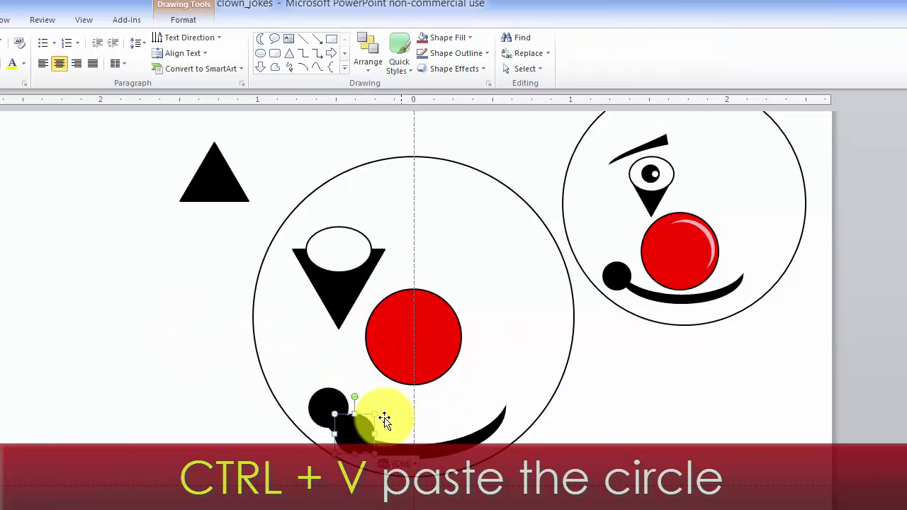
drag(360, 429, 507, 409)
- Group the crescent mouth with the black circles at both of its ends
drag(214, 366, 619, 506)
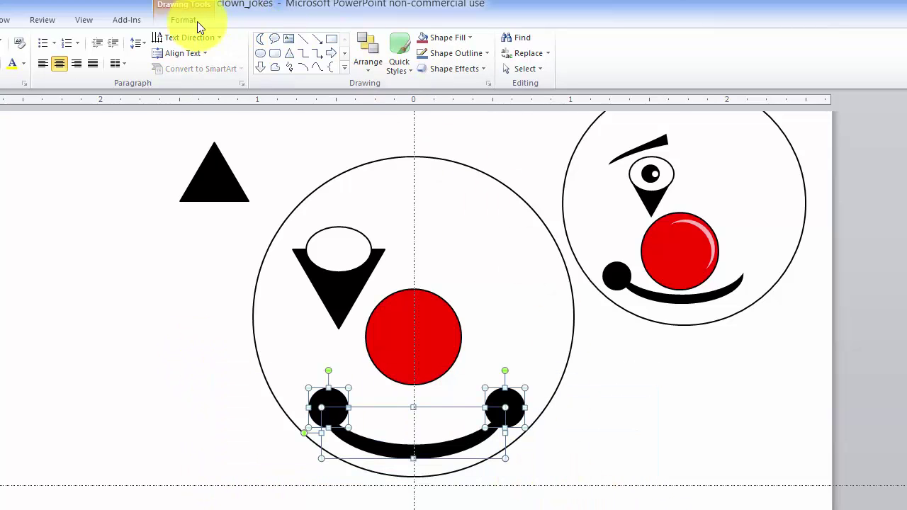
click(197, 21)
click(596, 71)
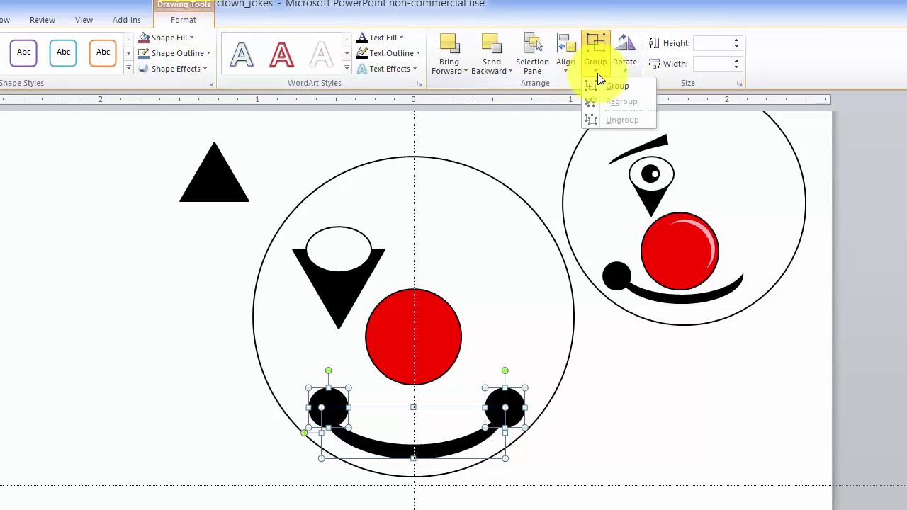
click(615, 85)
click(209, 312)
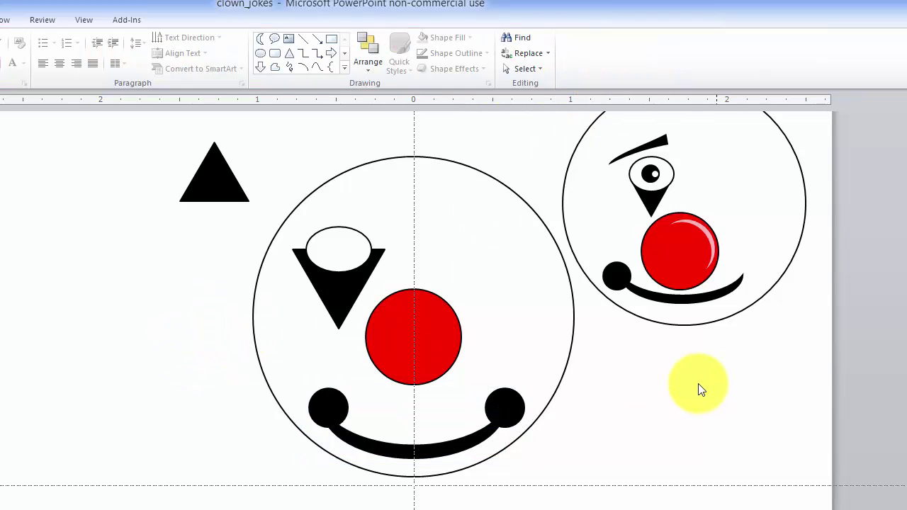
- Move the small black triangle slightly left and down, into the empty area beside the face's upper part
click(211, 186)
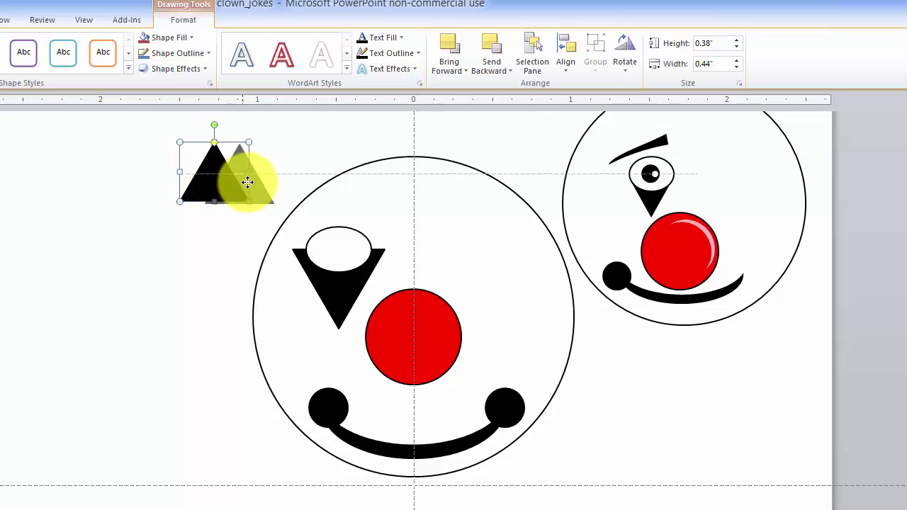
drag(247, 183, 207, 229)
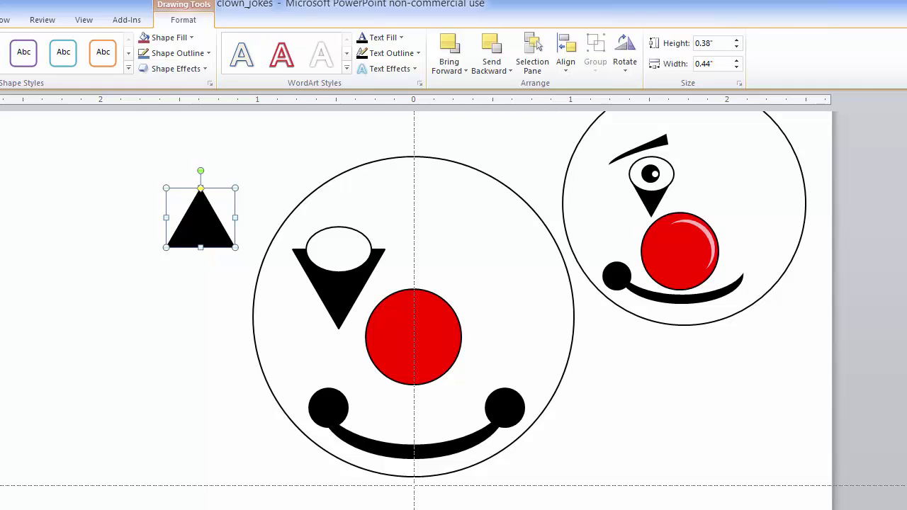
scroll(414, 310, up, 10)
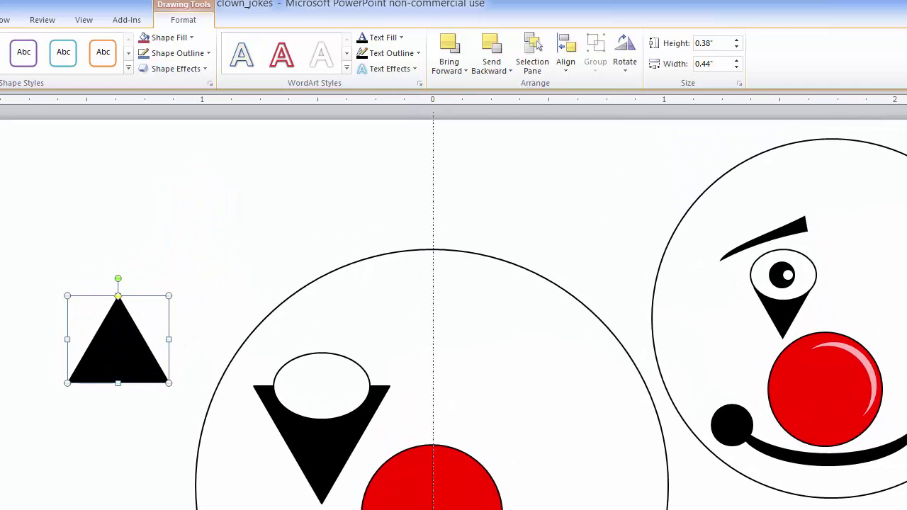
scroll(263, 340, down, 3)
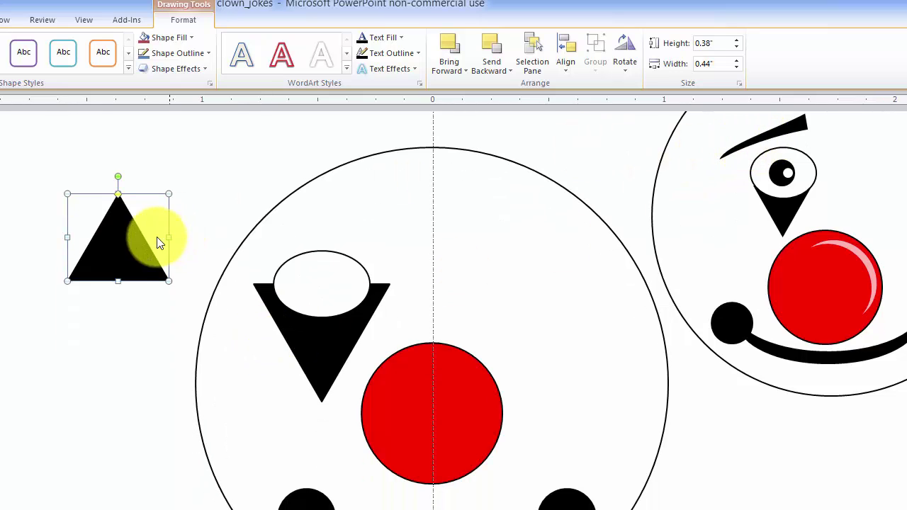
drag(159, 243, 162, 202)
- Edit the small triangle's points: pull its lower-left corner far outward and bend both long edges upward into an eyebrow shape
right_click(146, 201)
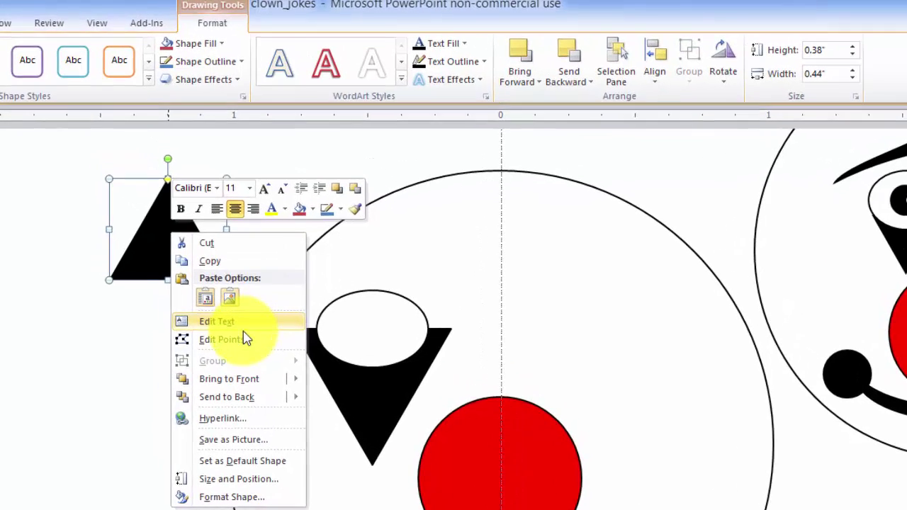
click(210, 293)
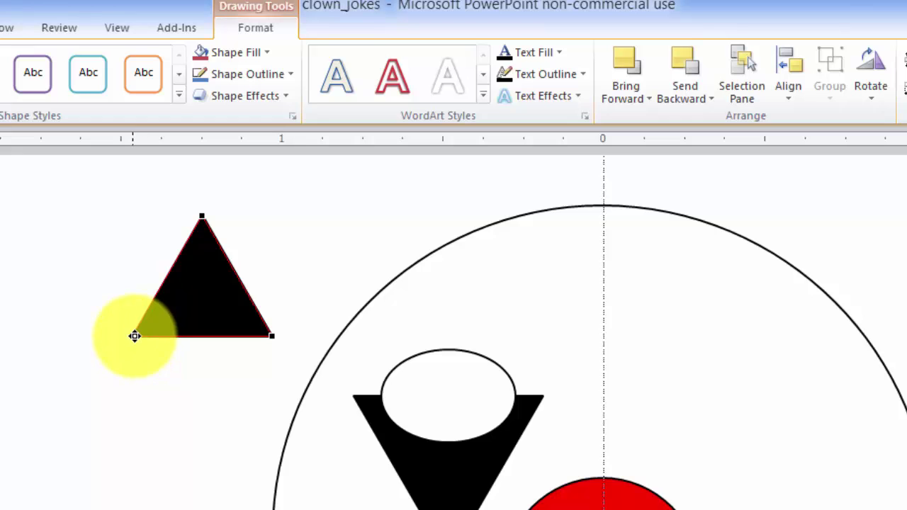
drag(135, 336, 1, 461)
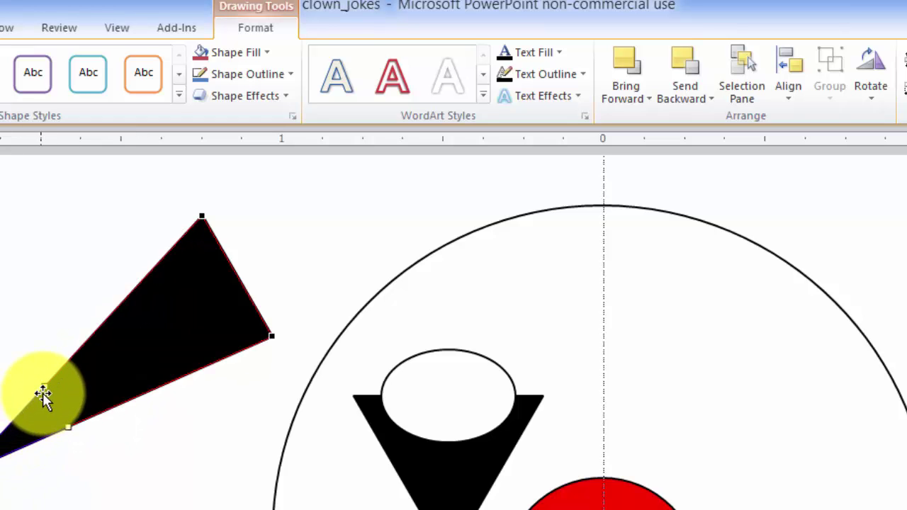
drag(45, 385, 2, 260)
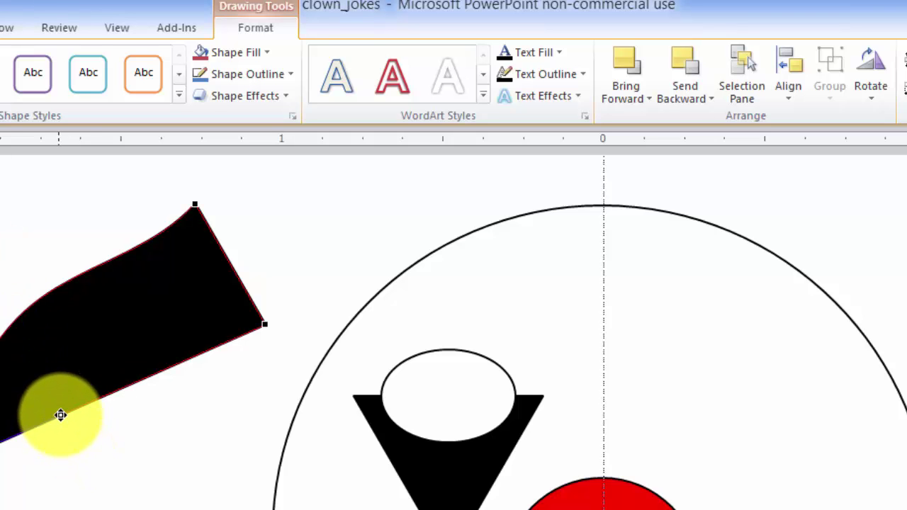
drag(60, 416, 48, 259)
click(105, 413)
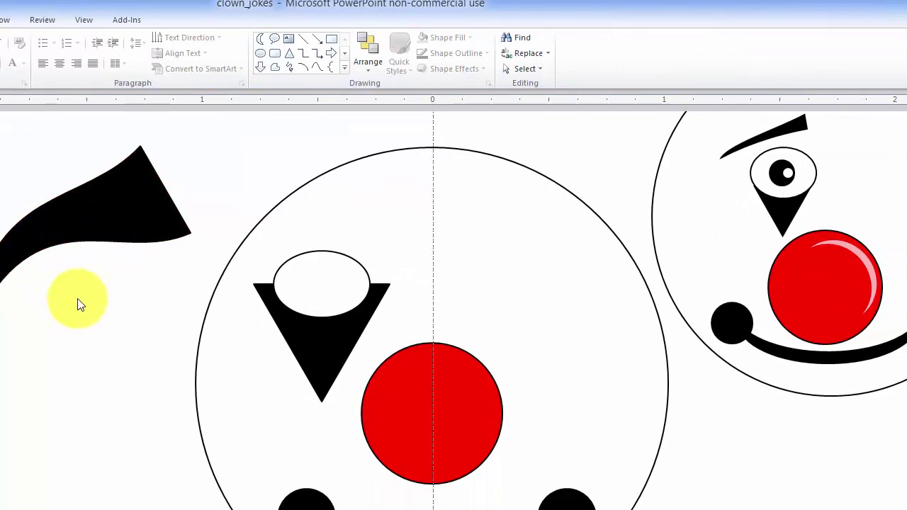
- Shift the eyebrow shape slightly toward the face and shrink it proportionally to about 0.4" high by 0.48" wide
click(137, 213)
drag(107, 200, 128, 214)
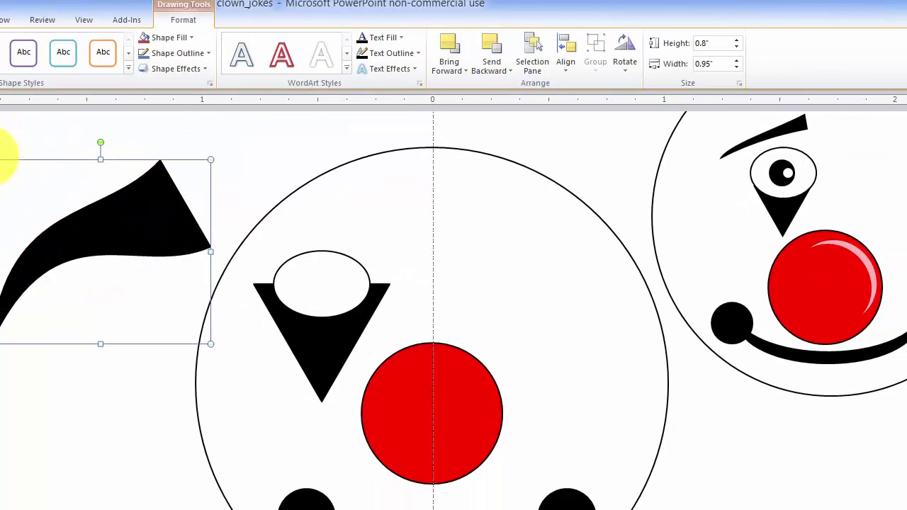
drag(6, 160, 99, 273)
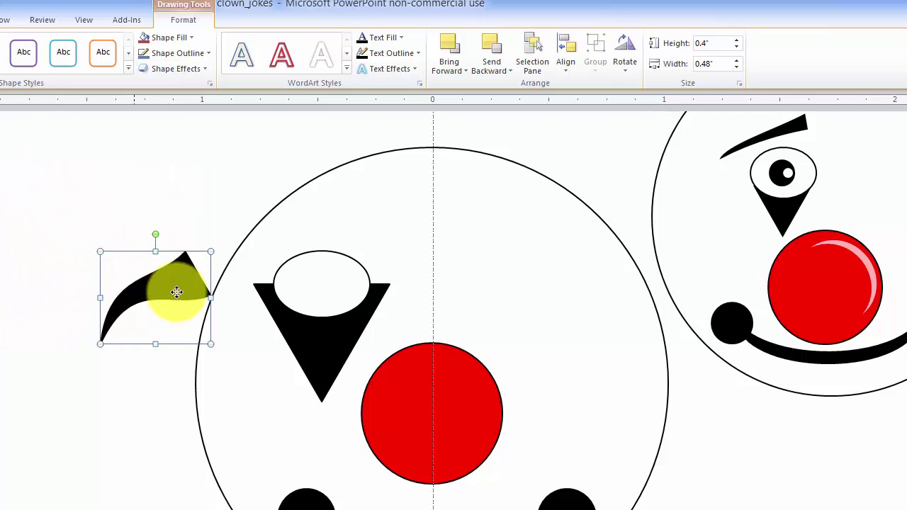
- Place the eyebrow just above the white eye ellipse and tilt it slightly clockwise
drag(178, 294, 296, 228)
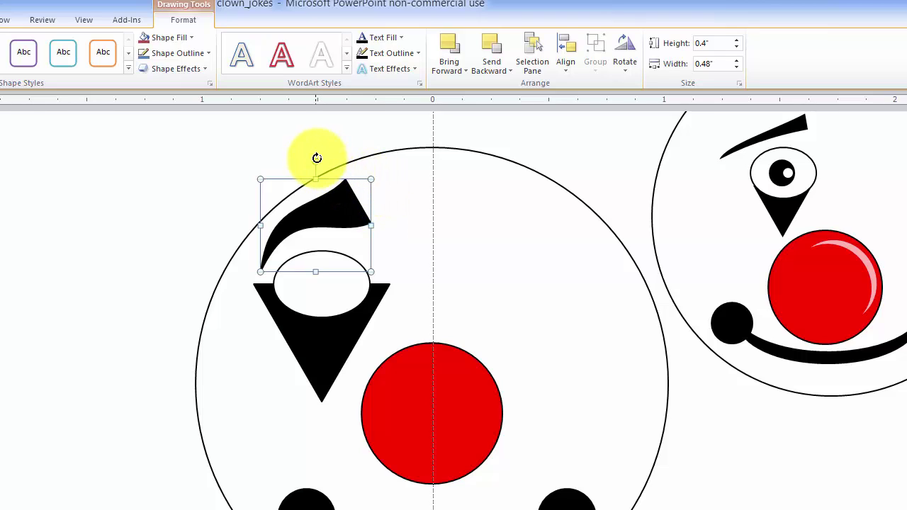
drag(323, 162, 324, 163)
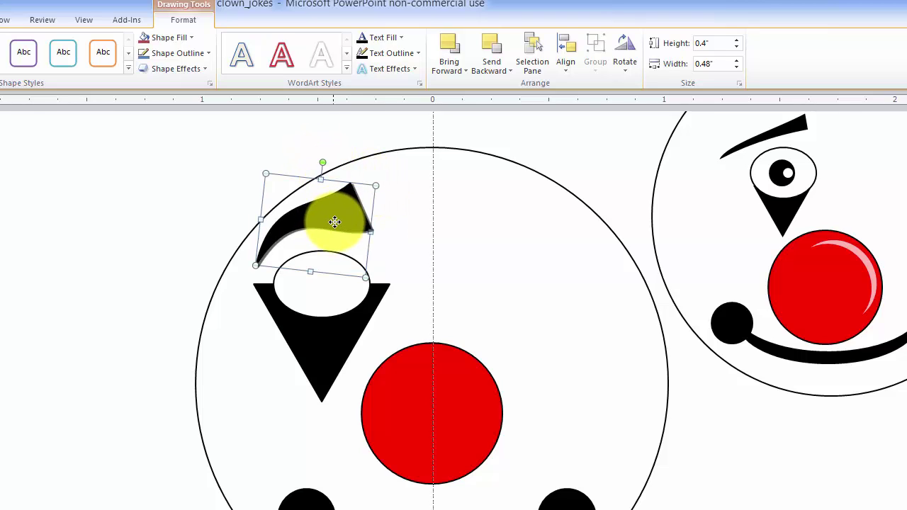
click(143, 215)
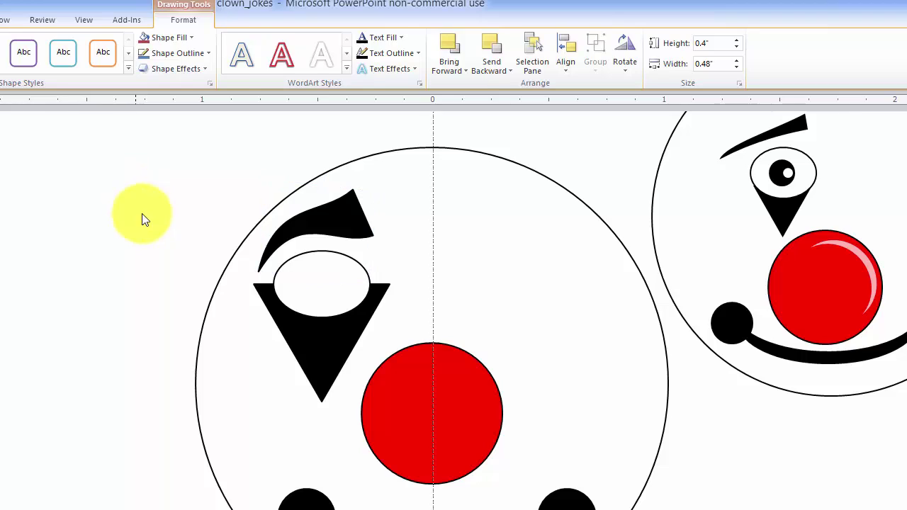
- Enlarge the red nose to about 0.69" and reposition it lower on the vertical guide, with the mouth group raised slightly
click(404, 417)
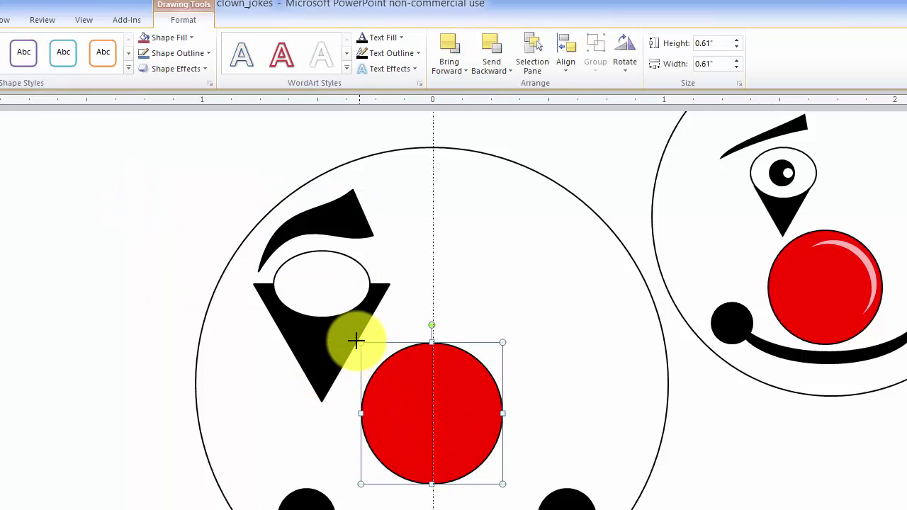
drag(356, 342, 345, 326)
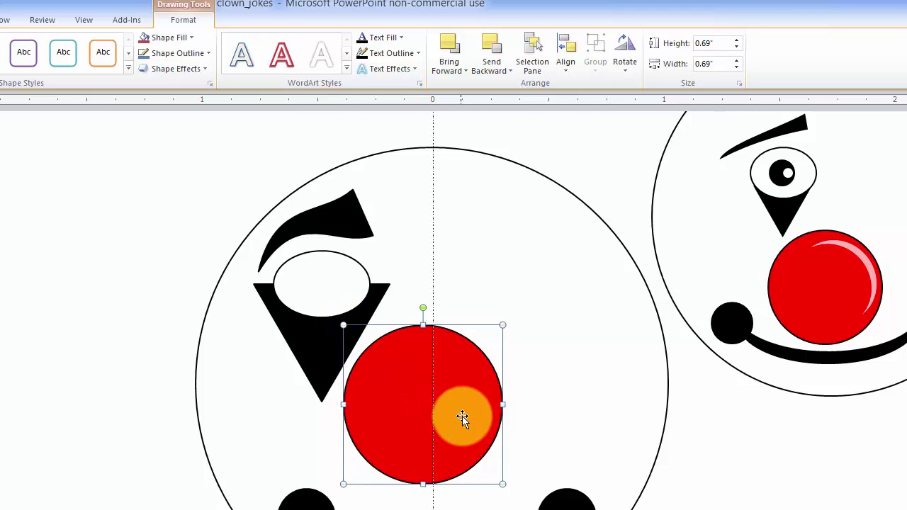
drag(462, 417, 469, 447)
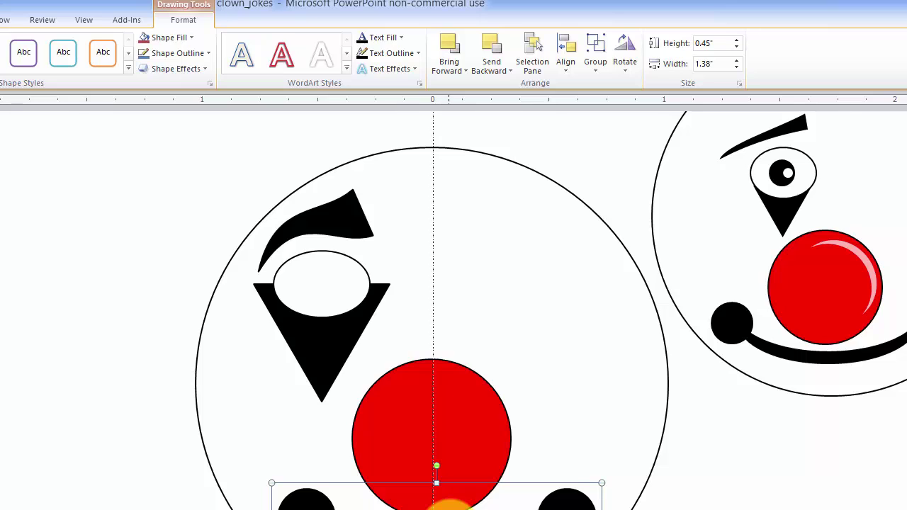
drag(450, 505, 450, 495)
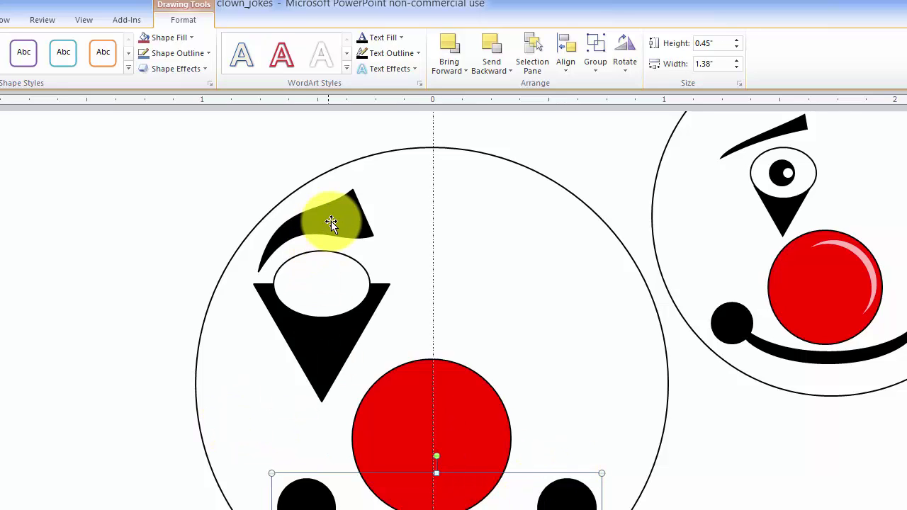
- Shift the eyebrow, white eye ellipse and inverted triangle together slightly down and right toward the nose
drag(332, 223, 332, 280)
shift+click(322, 267)
shift+click(330, 329)
drag(330, 328, 335, 349)
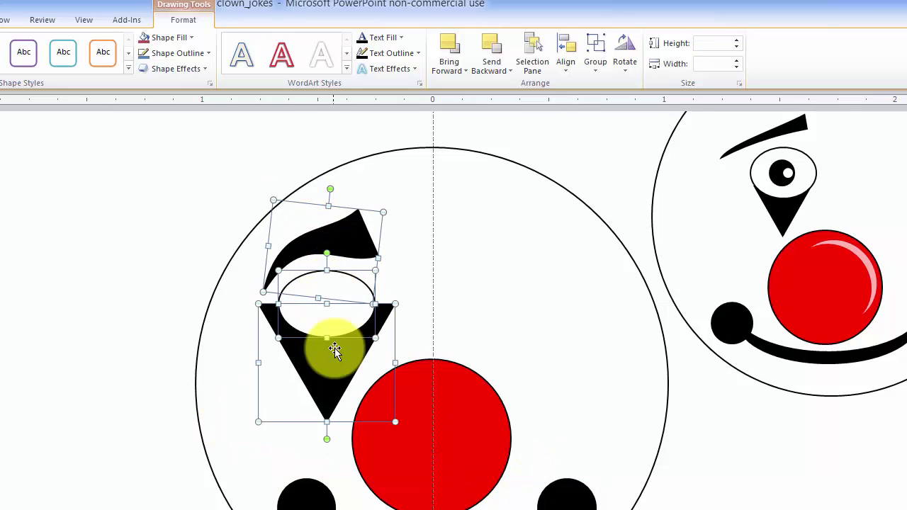
key(Up)
click(186, 178)
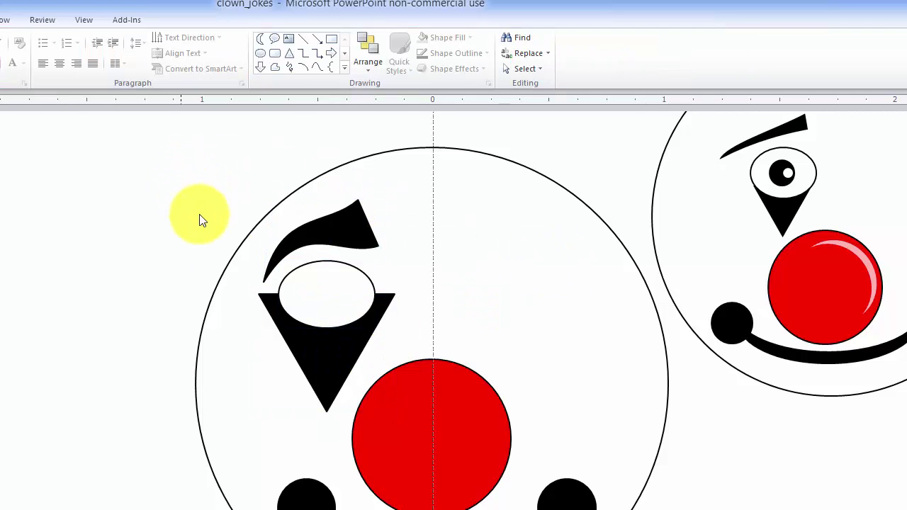
click(791, 173)
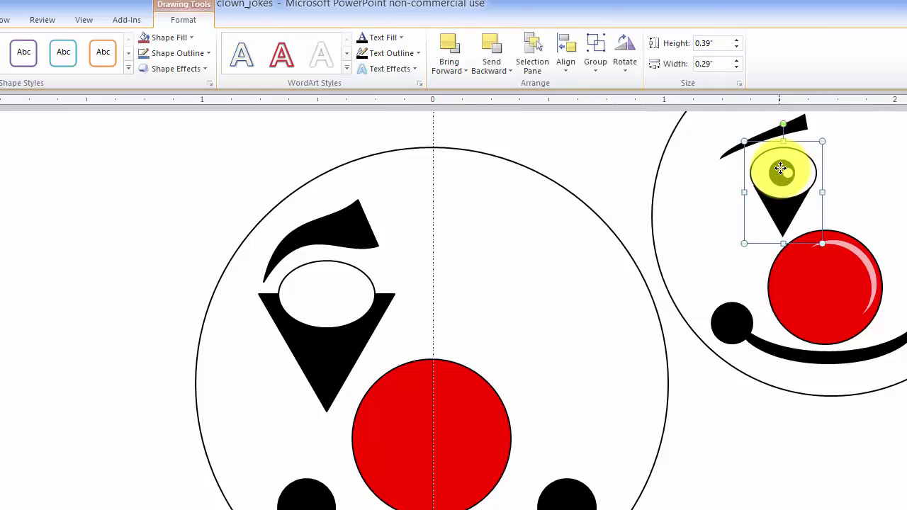
click(157, 222)
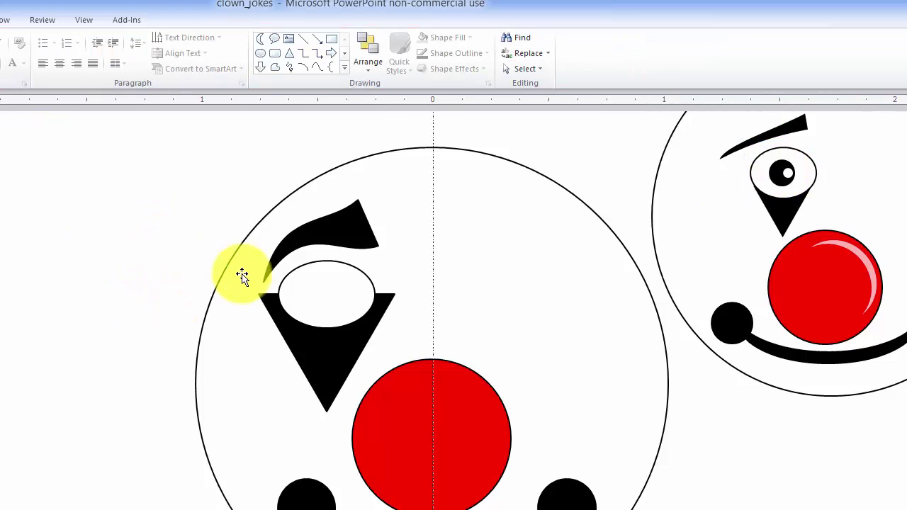
- Duplicate the red nose circle and place the copy above the nose, overlapping the eye
click(410, 408)
right_click(405, 405)
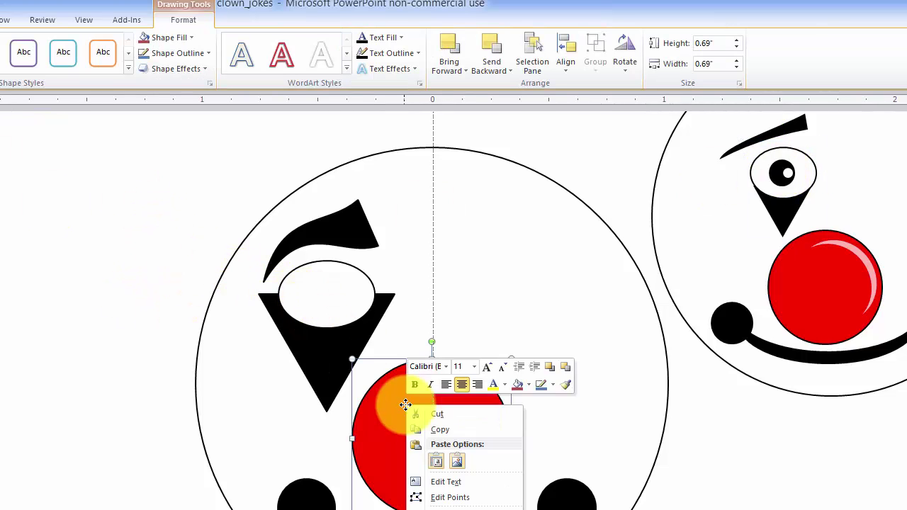
click(442, 430)
click(135, 237)
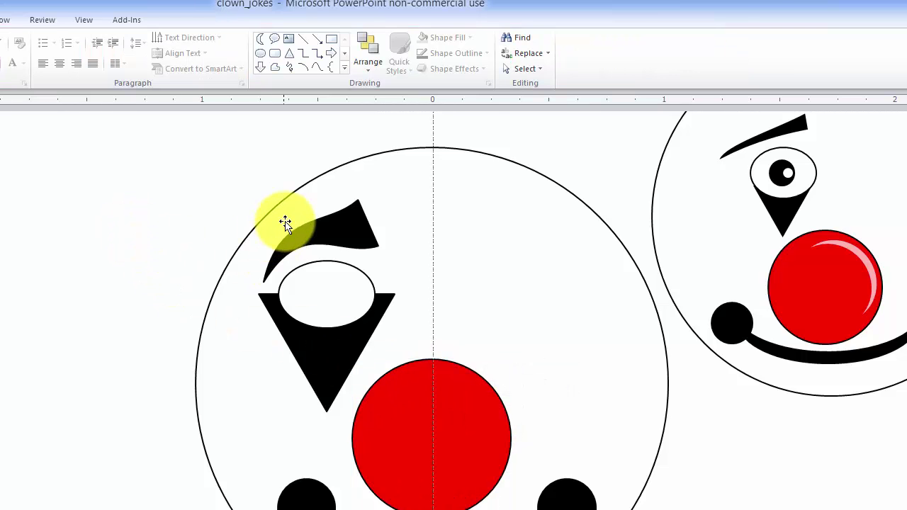
key(ctrl+v)
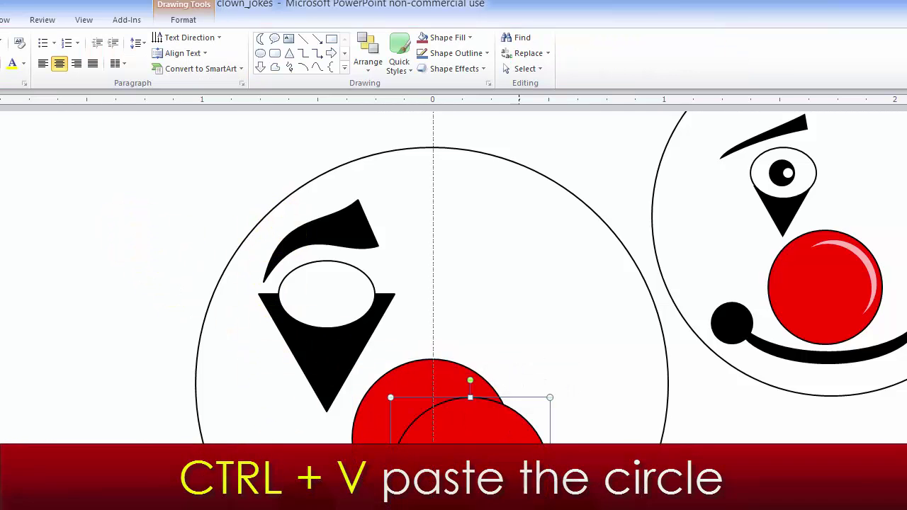
drag(481, 449, 433, 282)
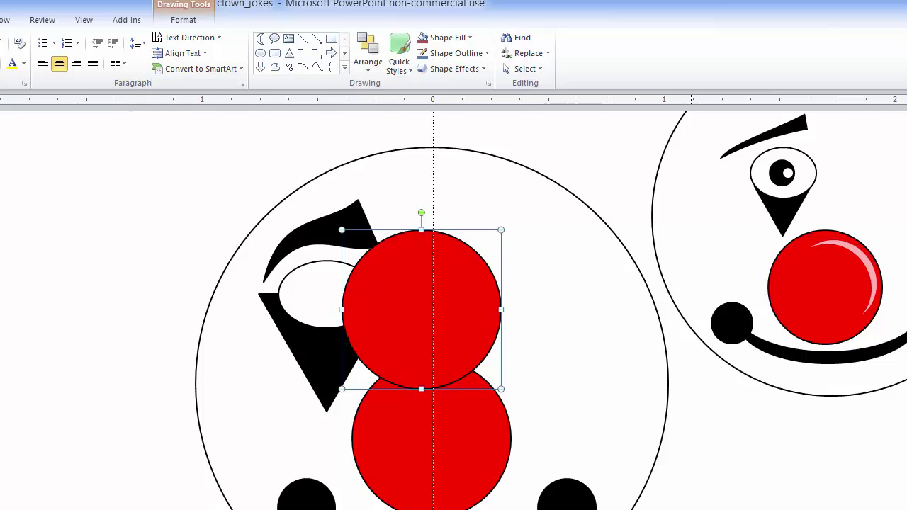
- Shrink the copied red circle to pupil size and centre it inside the white eye ellipse
scroll(453, 310, up, 6)
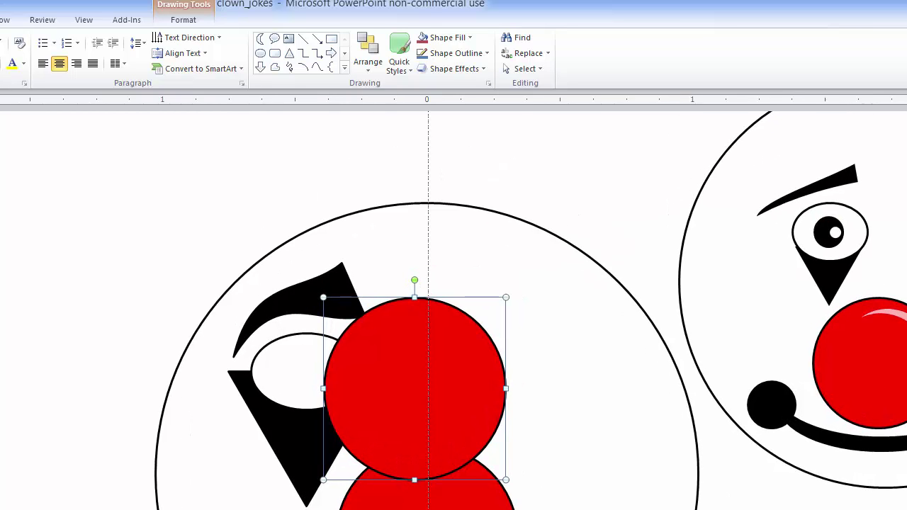
scroll(579, 442, down, 3)
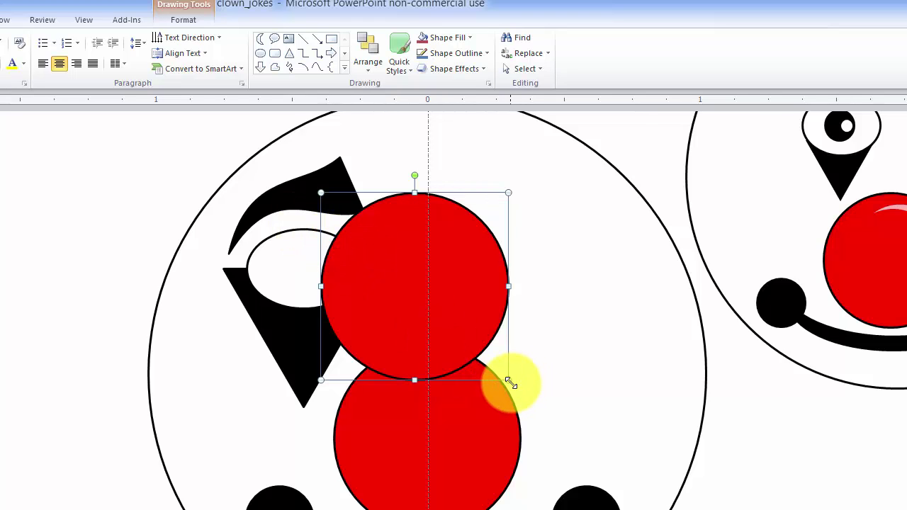
mouse_move(508, 381)
mouse_down()
mouse_move(458, 295)
mouse_move(389, 234)
mouse_move(383, 254)
mouse_move(304, 263)
mouse_move(330, 285)
mouse_move(324, 277)
mouse_move(323, 295)
mouse_up()
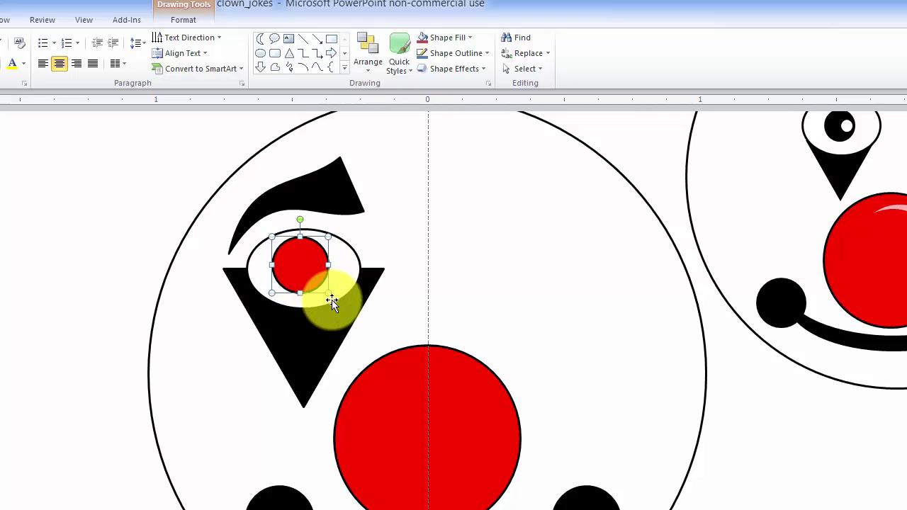
drag(307, 261, 310, 265)
- Fill the red pupil circle inside the white eye ellipse with solid black and remove its outline
right_click(310, 264)
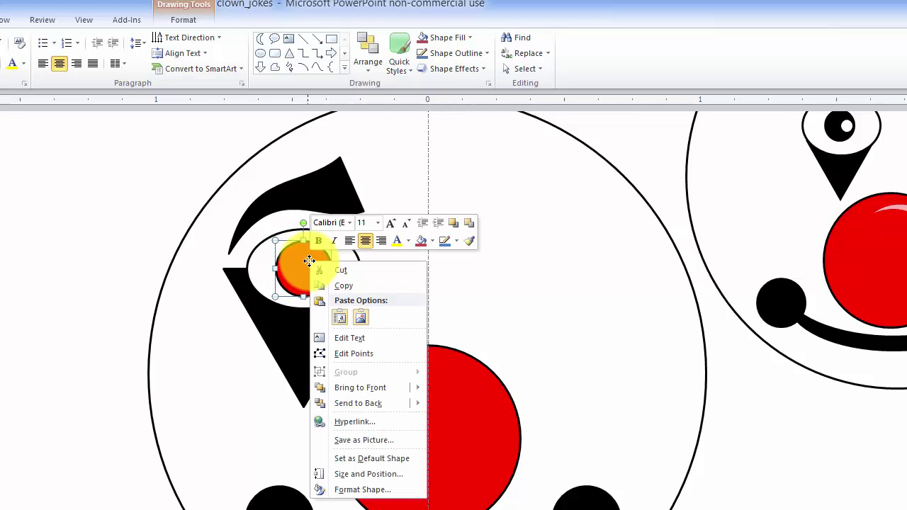
click(381, 490)
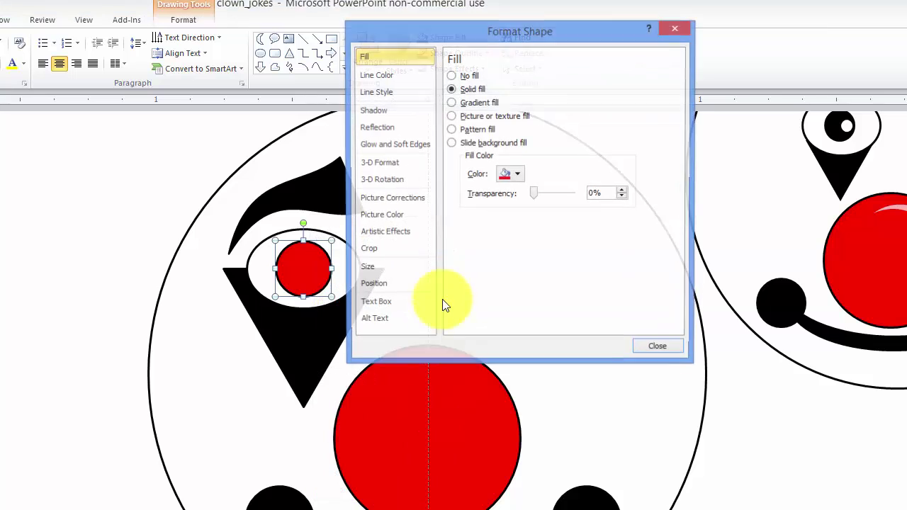
click(515, 175)
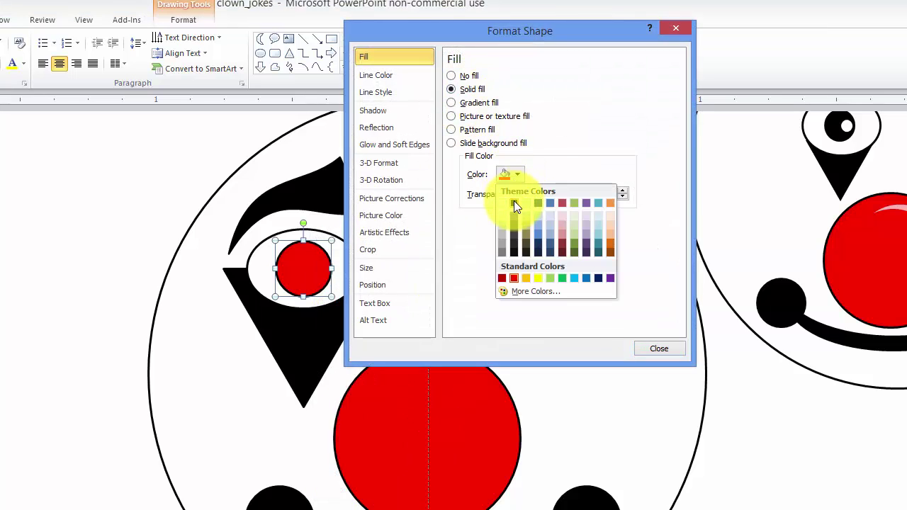
click(514, 203)
click(387, 75)
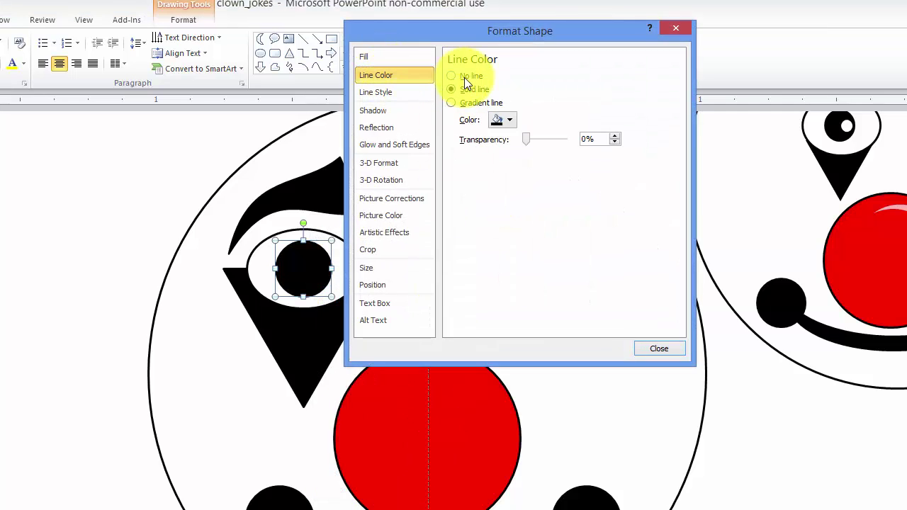
click(462, 77)
click(645, 348)
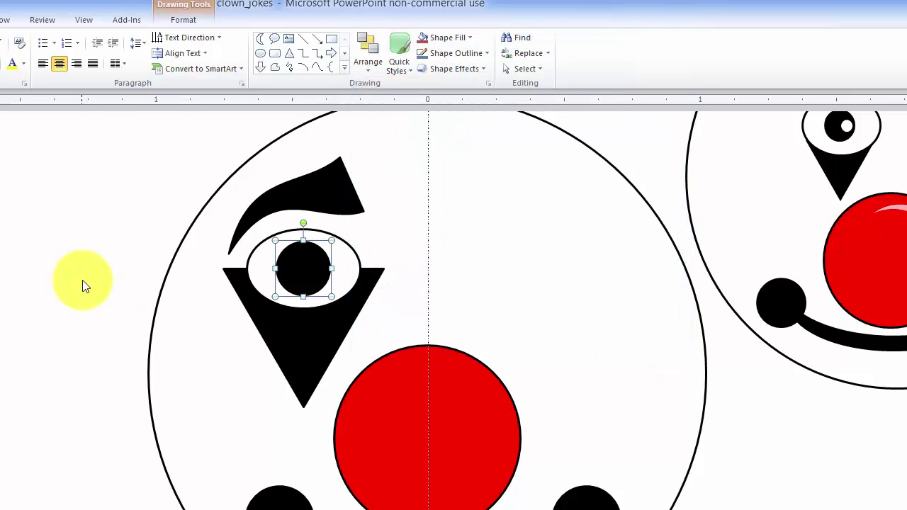
click(71, 219)
- Duplicate the black pupil circle and place the copy over the pupil, offset slightly up and to the right
click(303, 274)
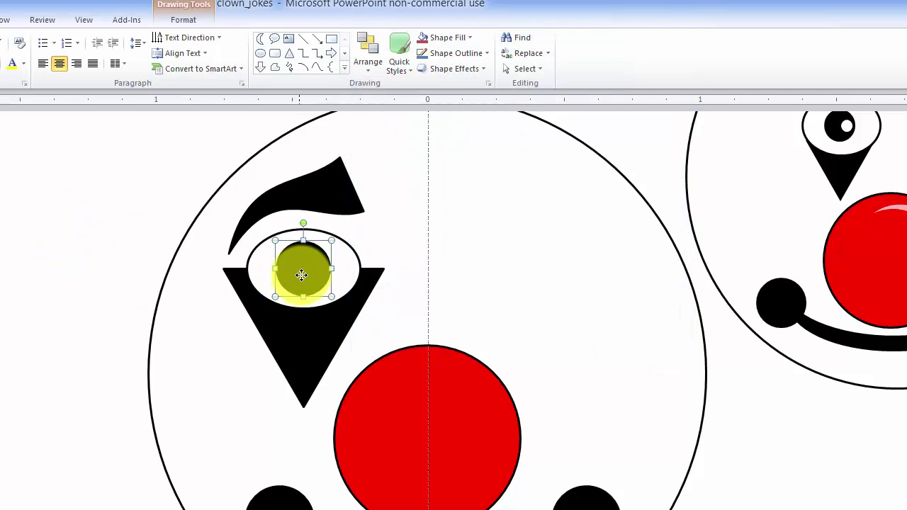
click(112, 223)
click(298, 269)
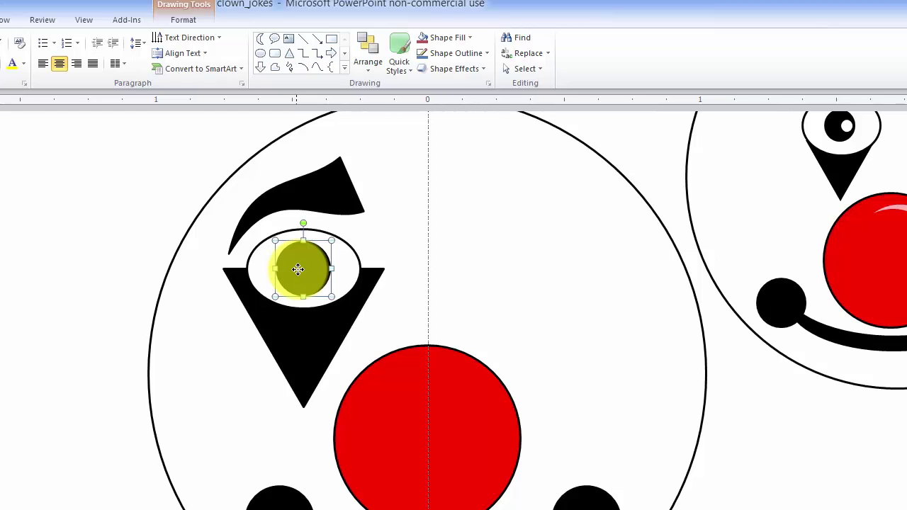
right_click(297, 270)
click(186, 227)
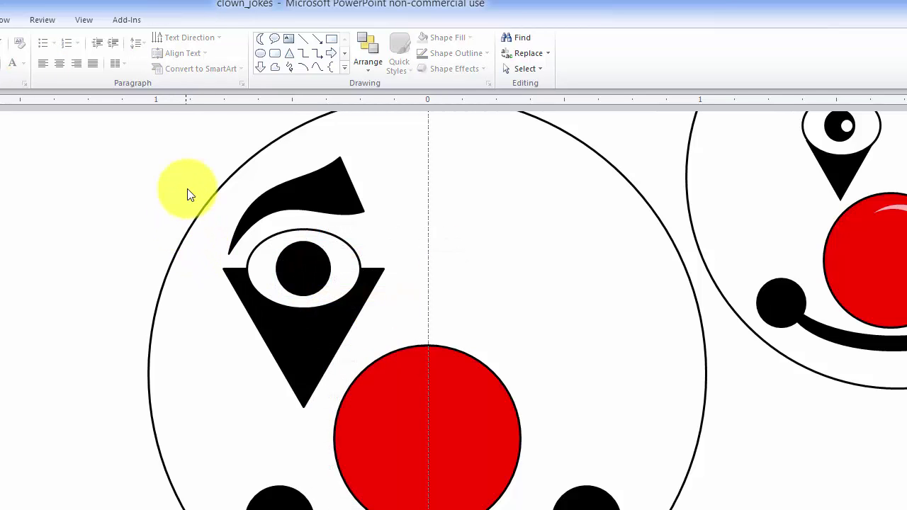
key(ctrl+v)
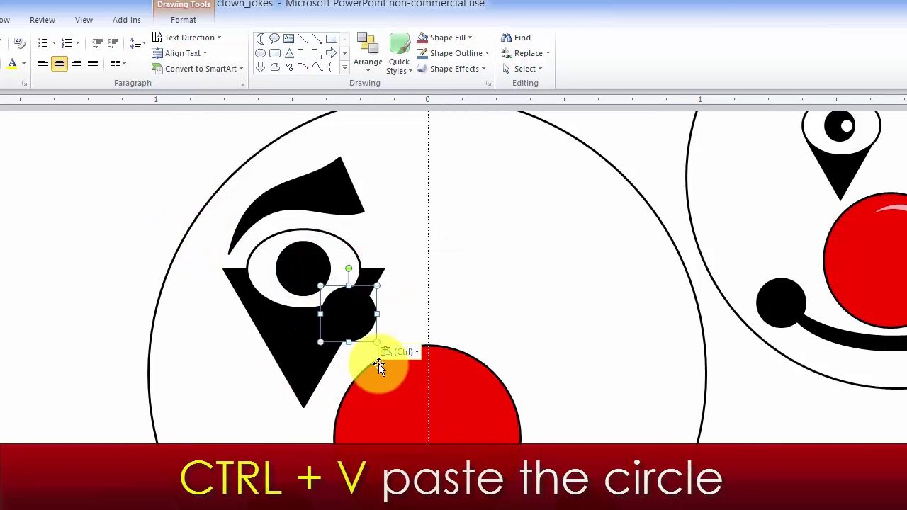
drag(361, 310, 333, 259)
- Fill the overlapping pupil copy with solid white so the black pupil shows as a crescent
right_click(333, 258)
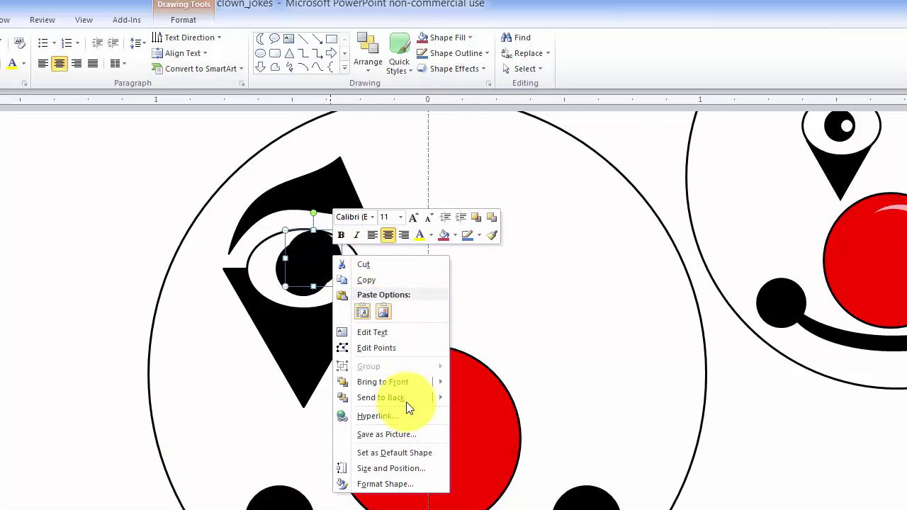
click(382, 483)
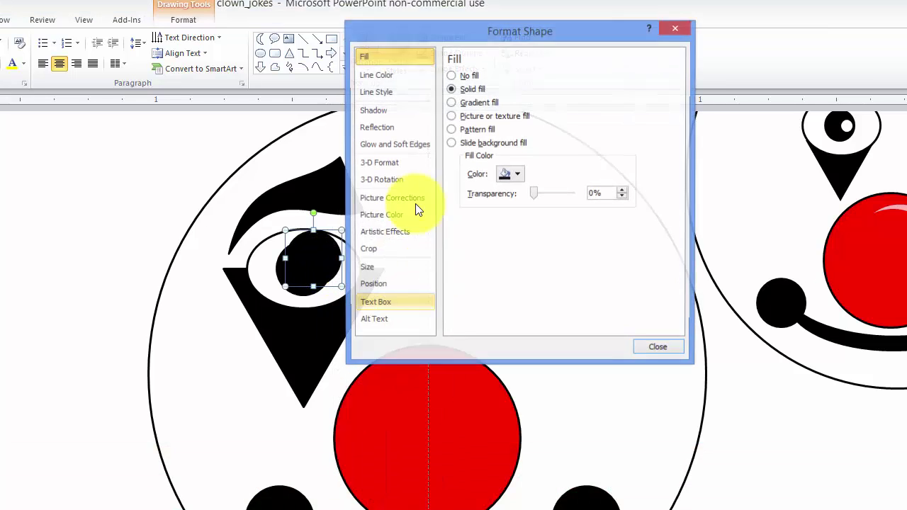
click(517, 174)
click(508, 202)
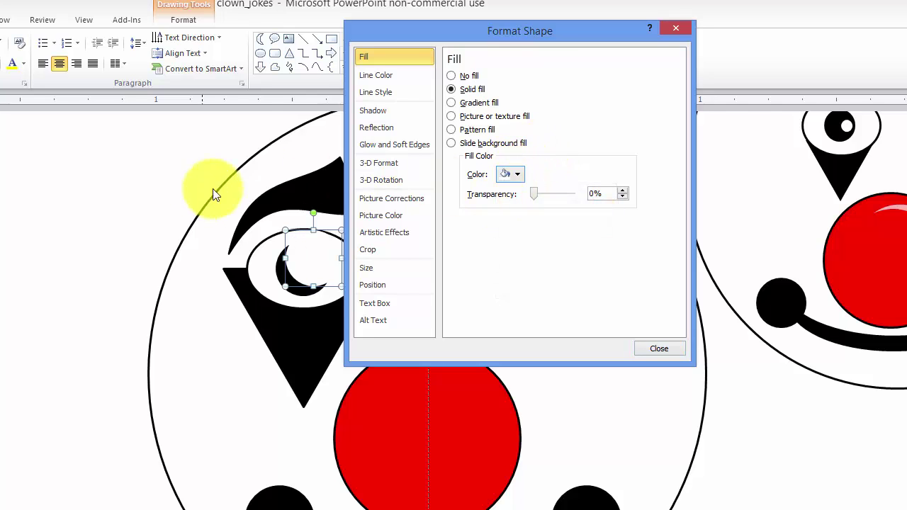
click(676, 28)
click(44, 238)
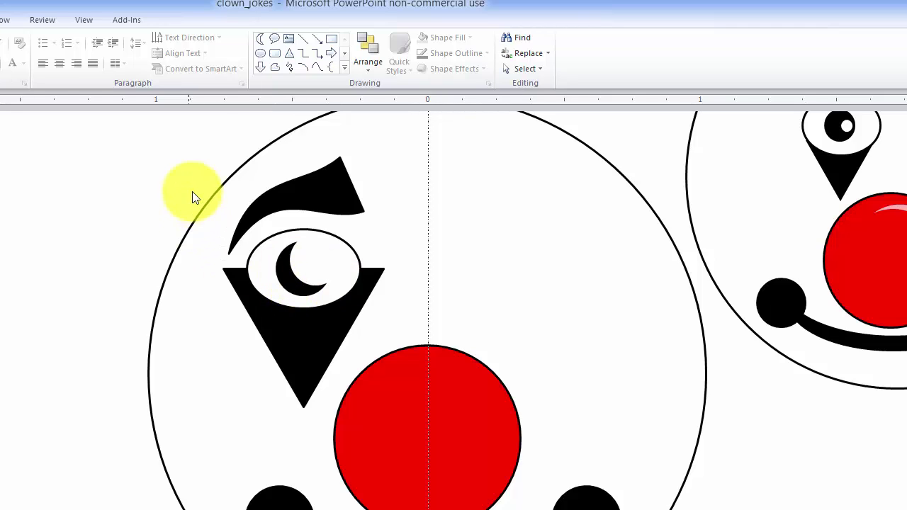
- Group the eyebrow, eye ellipse, inverted triangle and both pupil circles into one object
mouse_move(175, 128)
mouse_down()
mouse_move(211, 220)
mouse_move(301, 367)
mouse_move(433, 466)
mouse_up()
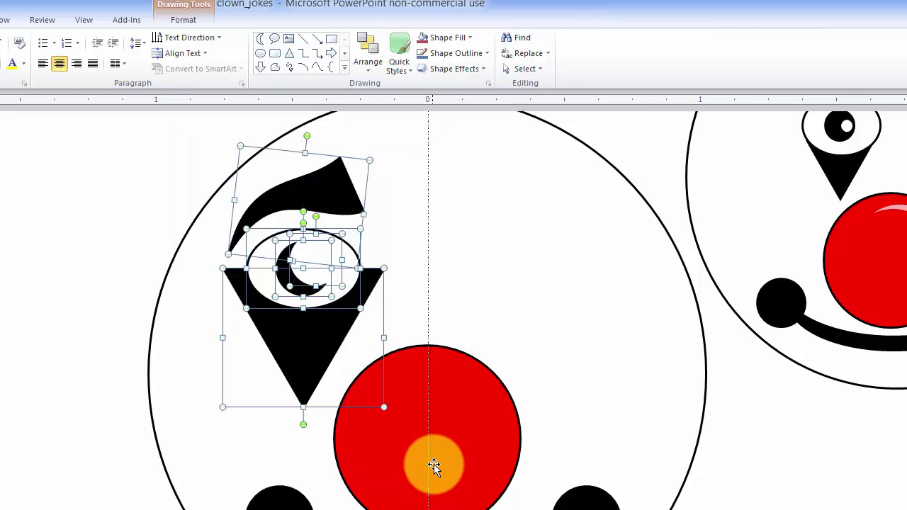
click(188, 20)
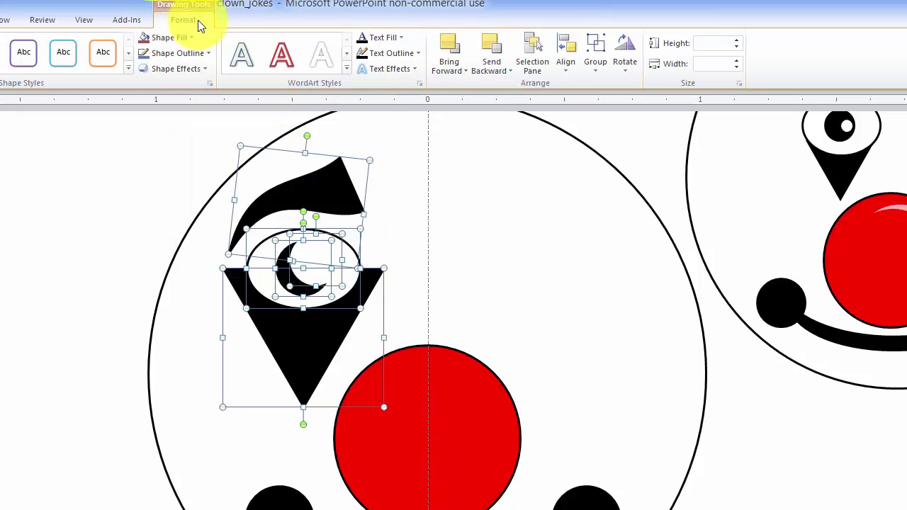
click(603, 69)
click(620, 86)
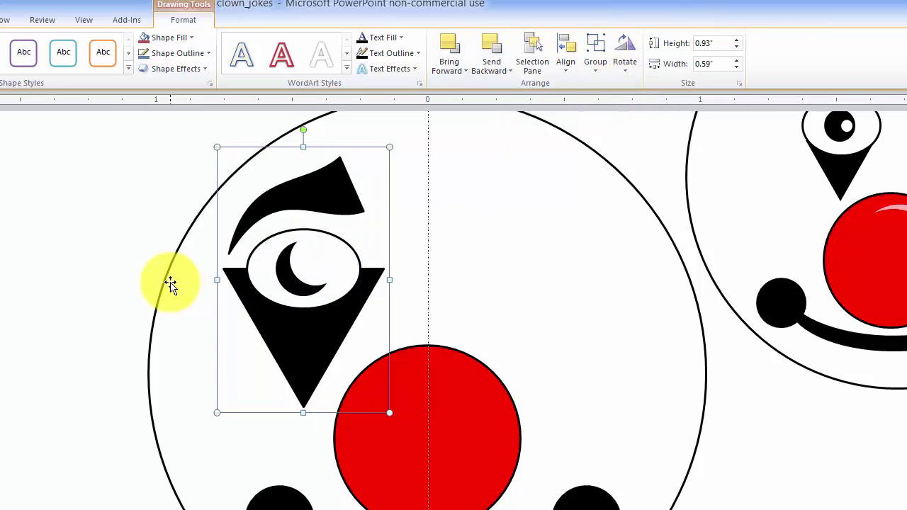
- Duplicate the eye group and align the copy closely over the original
right_click(317, 270)
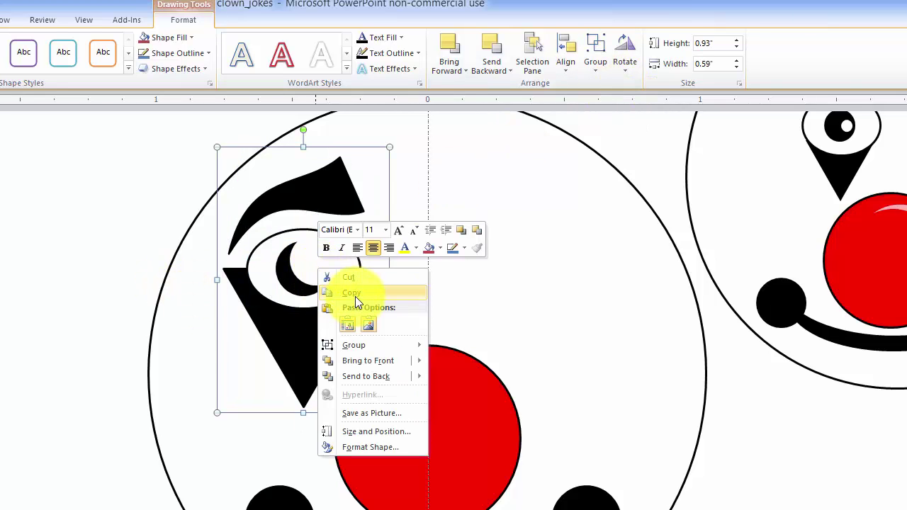
click(186, 233)
click(179, 171)
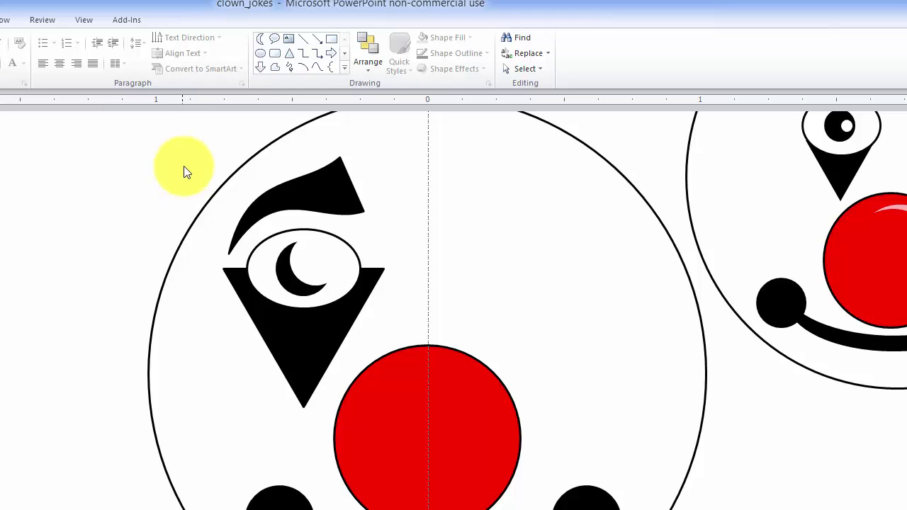
key(ctrl+v)
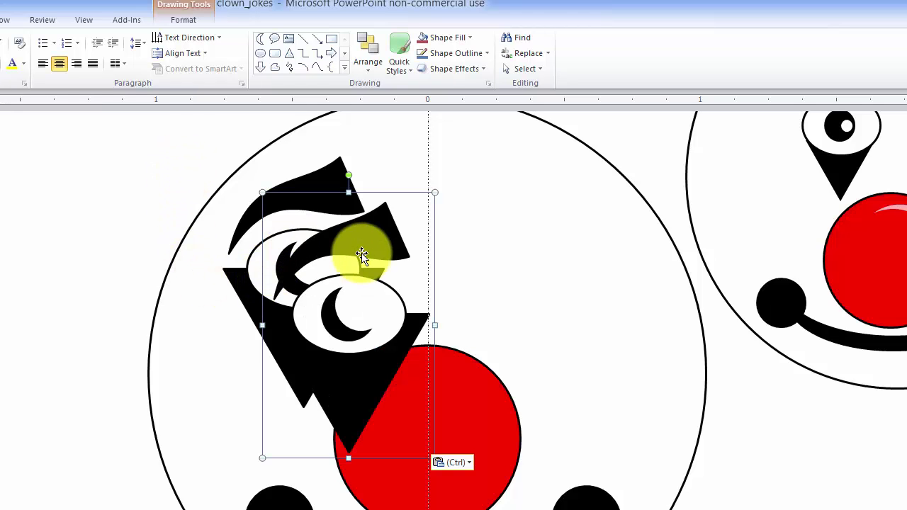
drag(349, 239, 325, 204)
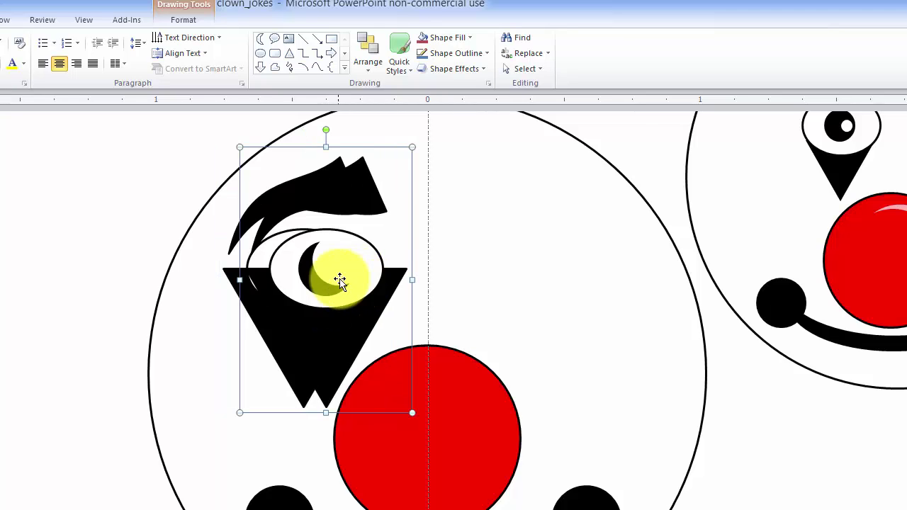
key(Down)
key(Down)
key(Up)
key(Up)
key(Up)
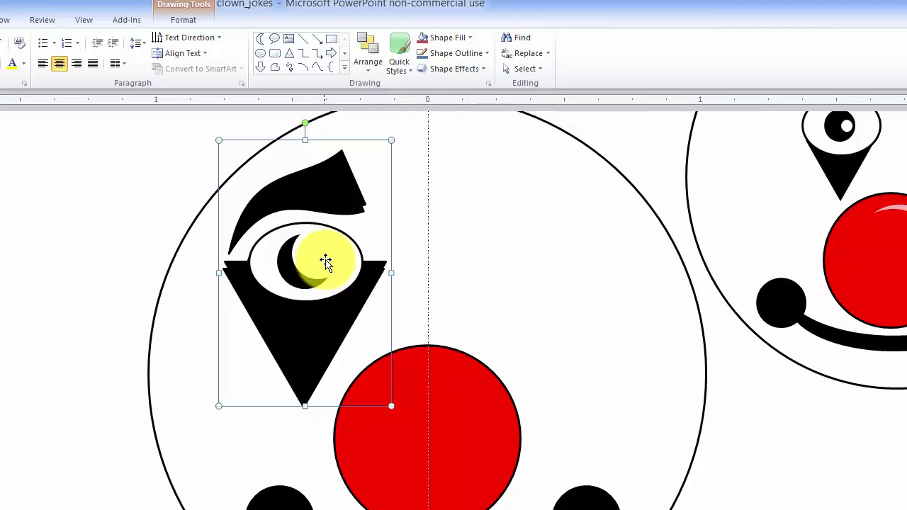
mouse_move(325, 263)
mouse_down()
mouse_move(342, 264)
mouse_move(320, 272)
mouse_move(328, 269)
mouse_up()
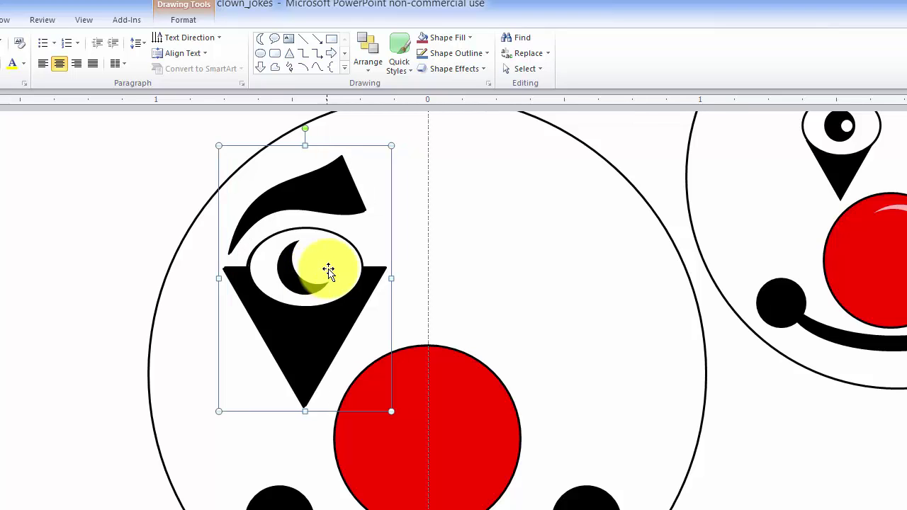
- Flip the copied eye group horizontally and move it straight right, across the vertical guide, to mirror the original eye
click(178, 27)
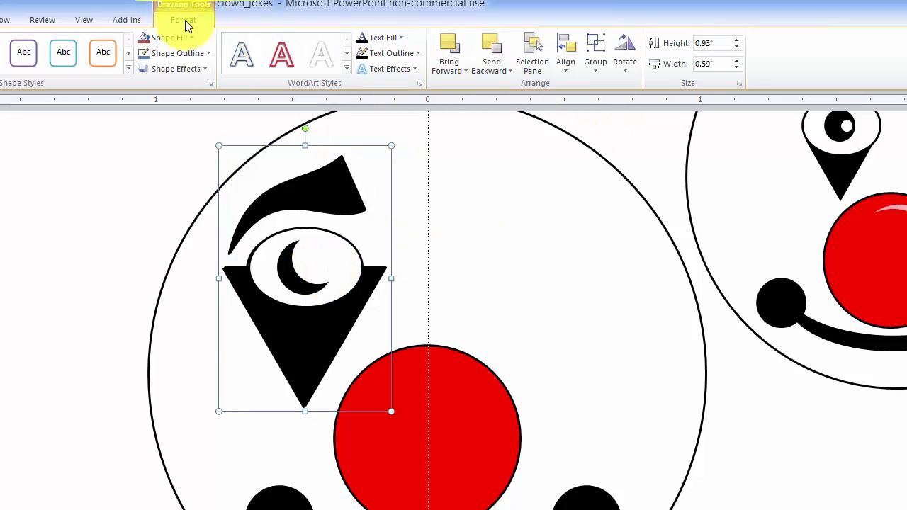
click(627, 65)
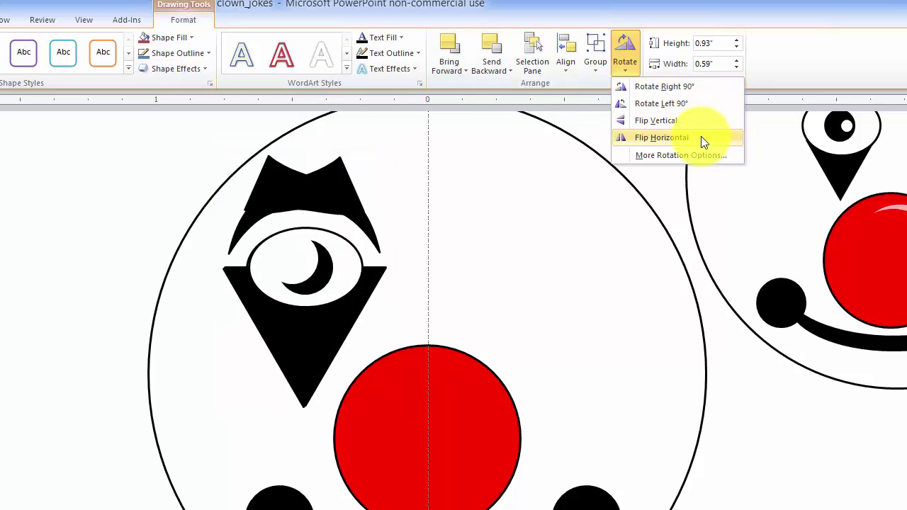
click(701, 138)
key(Right)
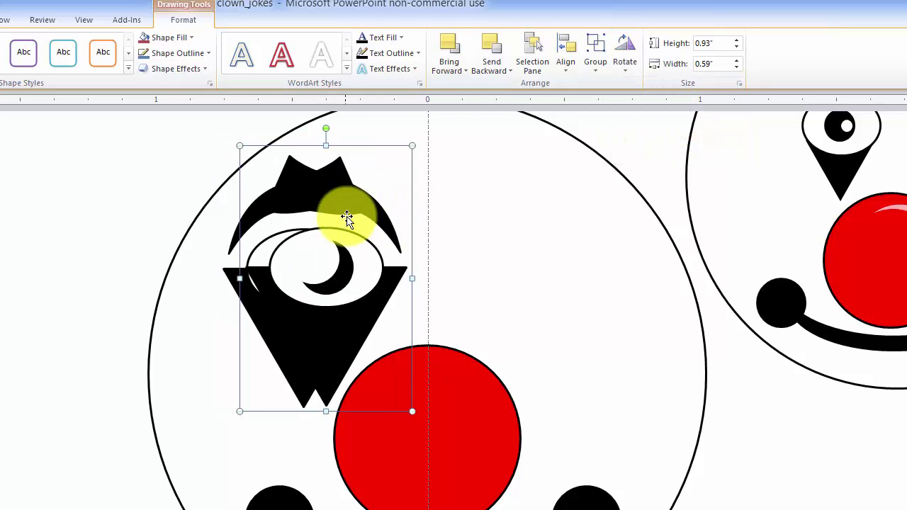
key(Right)
key(Right)
key(Right)
key(Right)
key(Right)
key(Right)
key(Right)
key(Right)
key(Right)
key(Right)
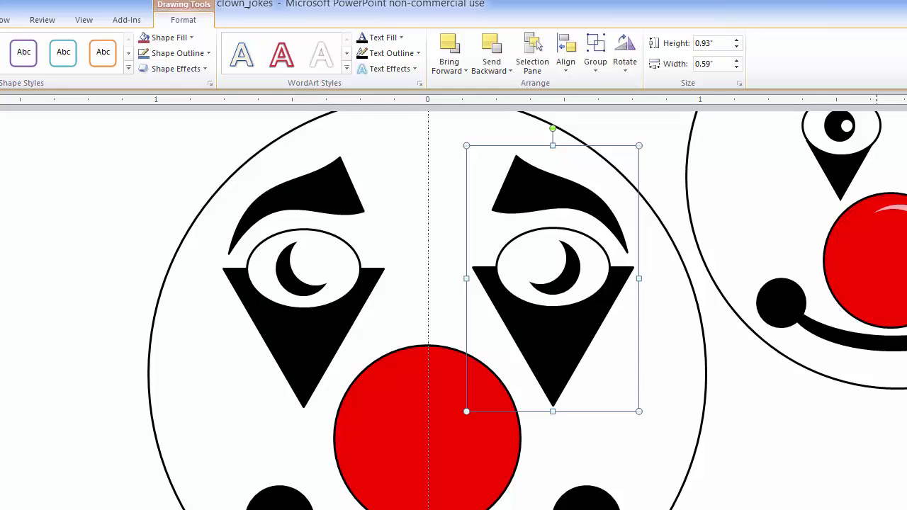
- Group the left and right eye groups together into a single object
click(876, 509)
click(877, 509)
click(877, 509)
click(877, 509)
click(876, 509)
click(876, 509)
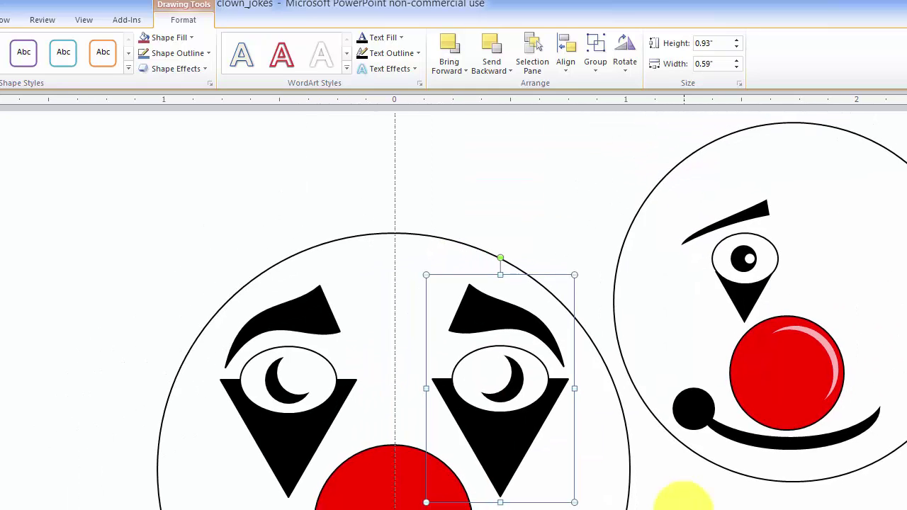
scroll(684, 505, down, 2)
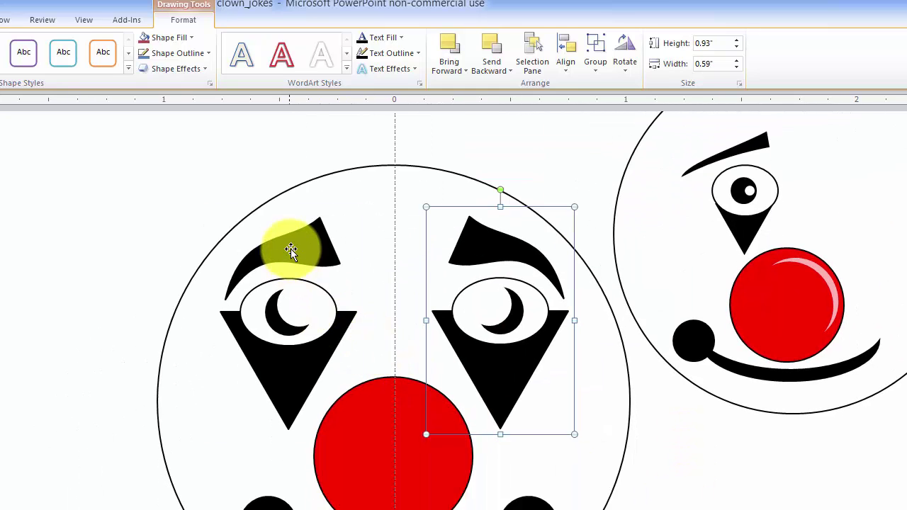
shift+click(292, 250)
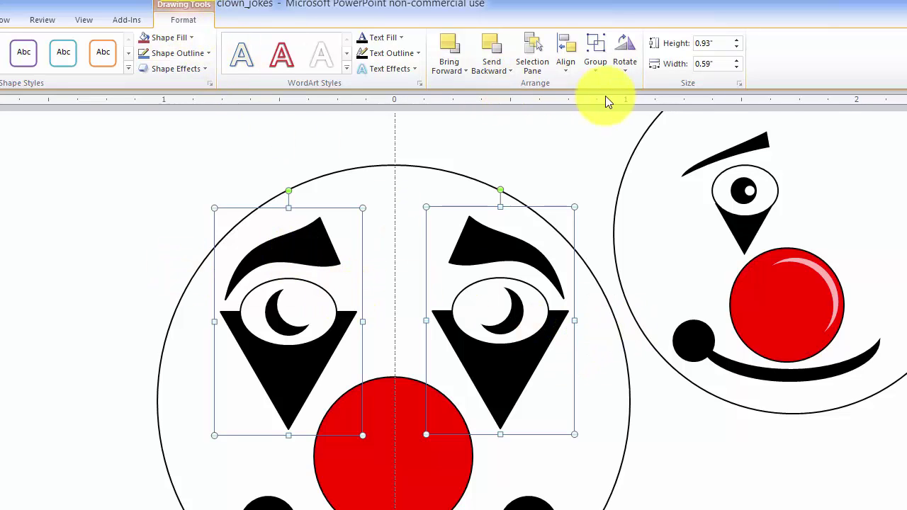
click(589, 71)
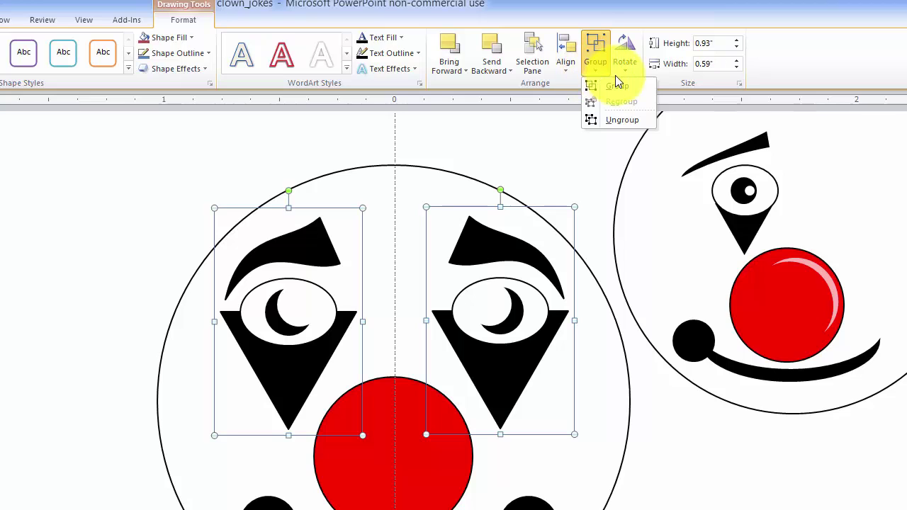
click(614, 86)
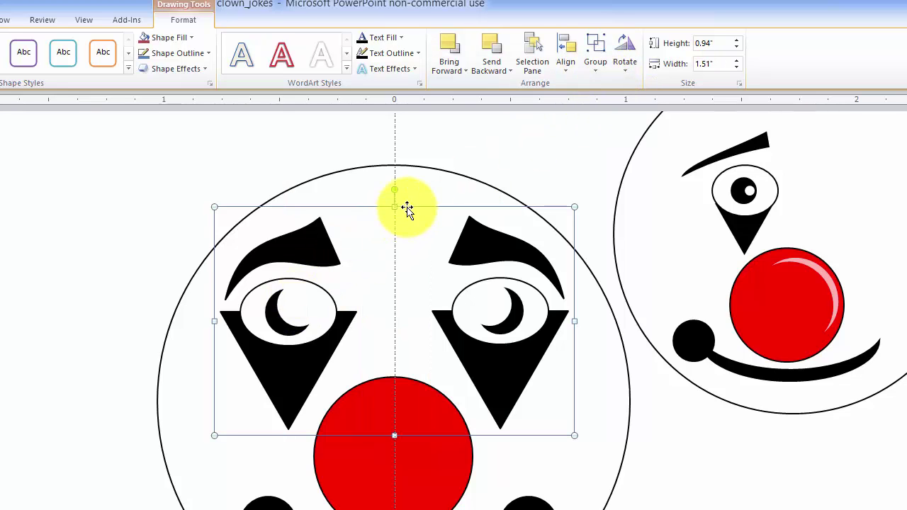
click(89, 366)
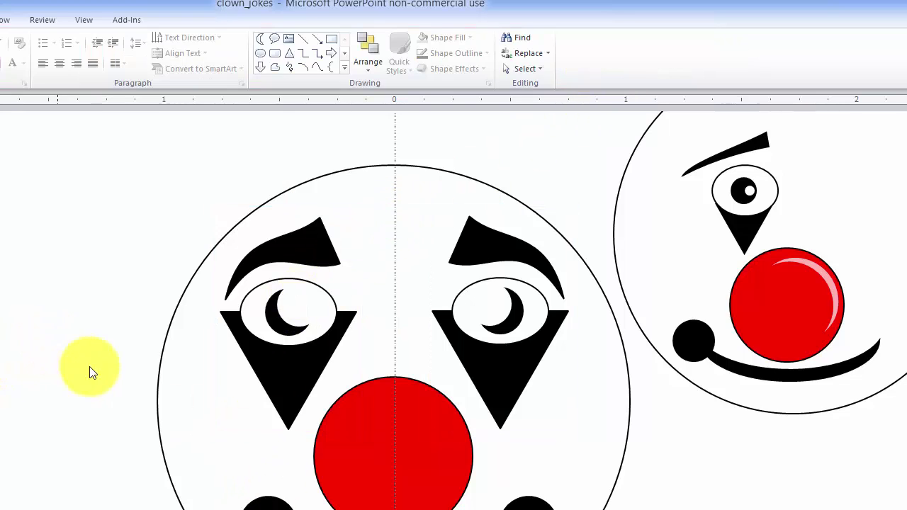
- Enlarge the red nose to about 0.76" and recentre it on the vertical guide between the eyes
click(416, 487)
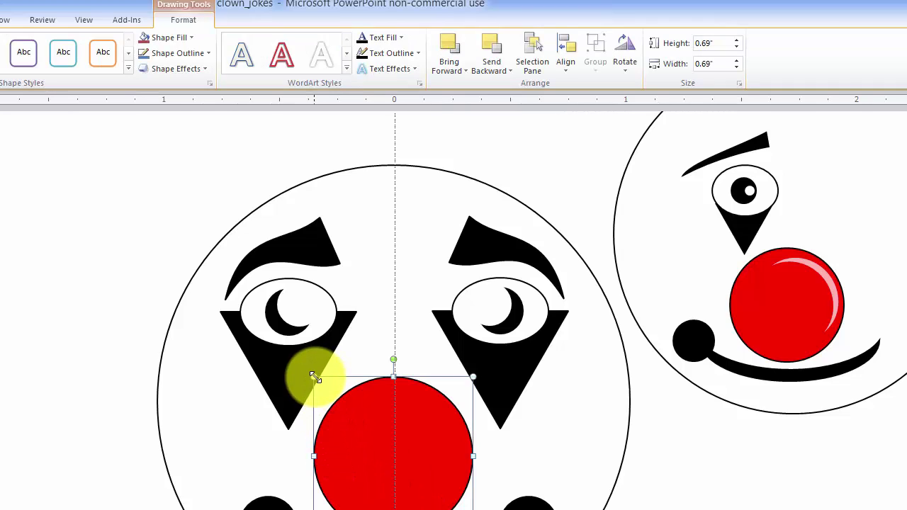
drag(314, 377, 298, 360)
drag(350, 440, 340, 438)
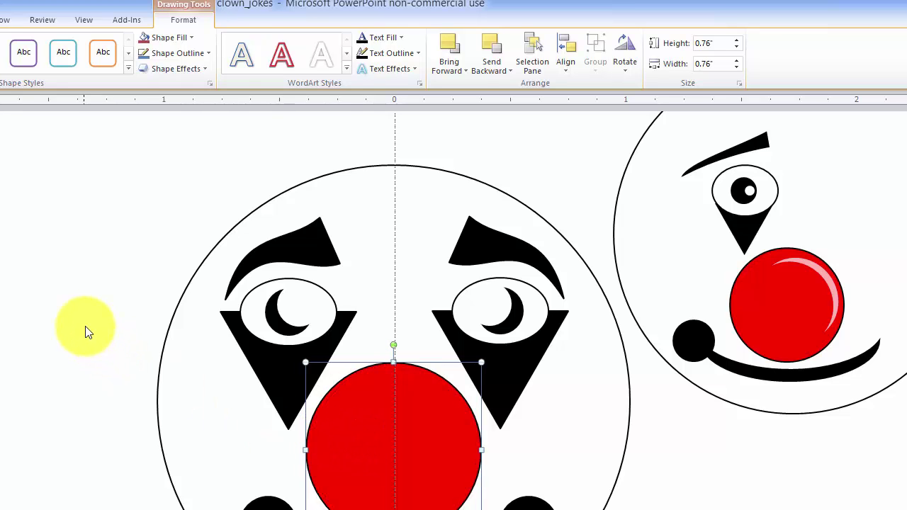
click(106, 351)
scroll(331, 391, down, 1)
scroll(330, 397, up, 1)
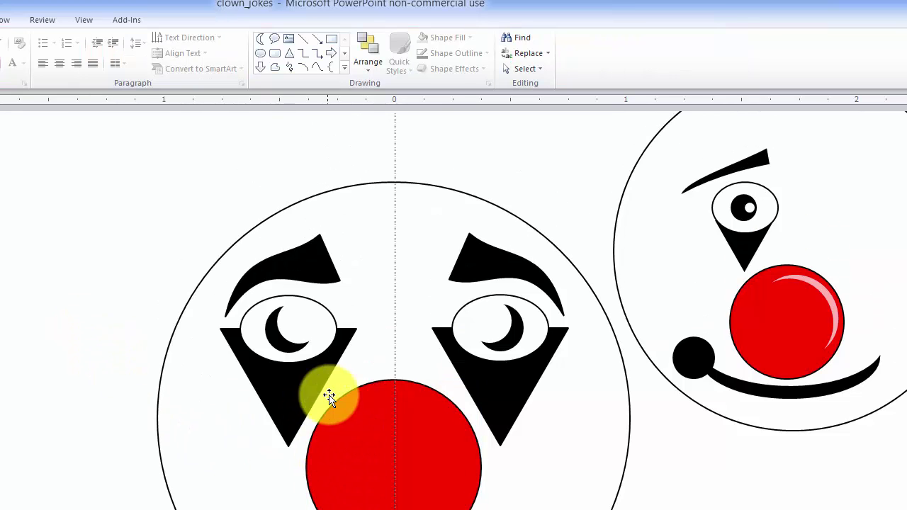
- Delete the eye, the eyebrow and the round black mouth-corner dot from the sample clown
click(730, 205)
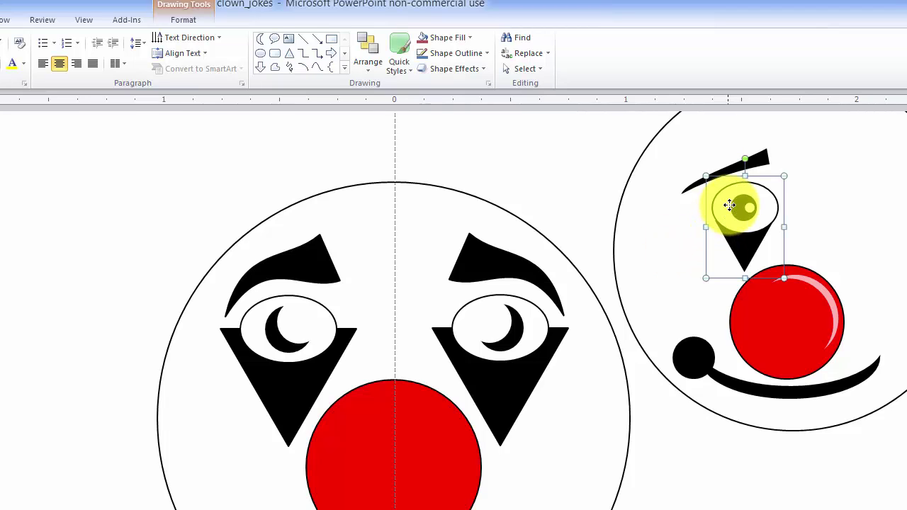
key(Delete)
click(726, 174)
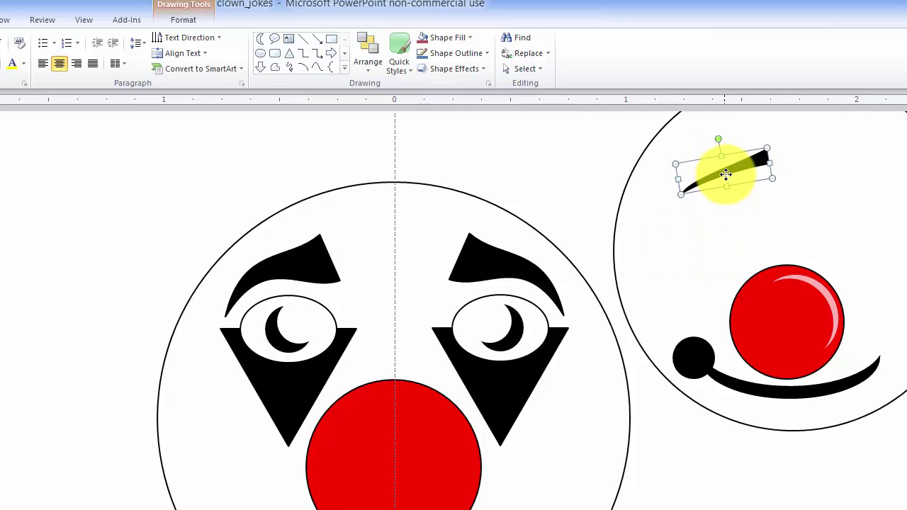
key(Delete)
click(798, 342)
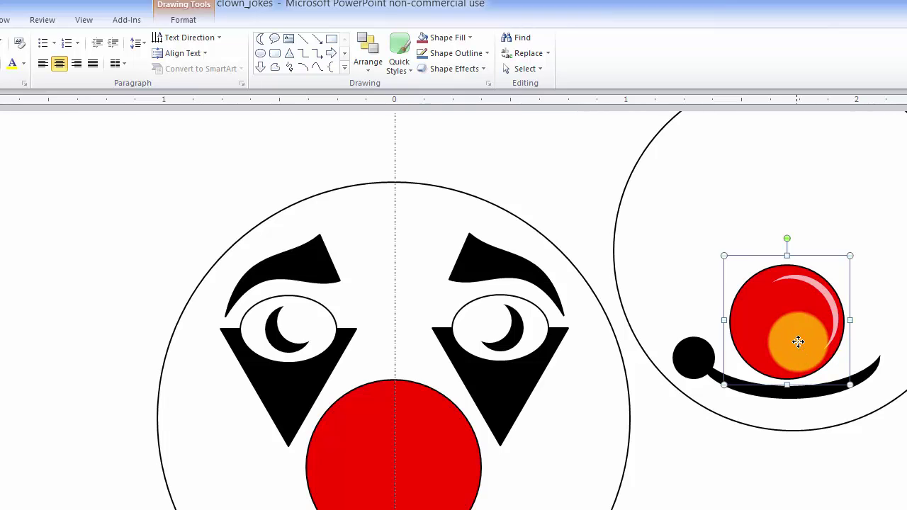
click(702, 363)
key(Delete)
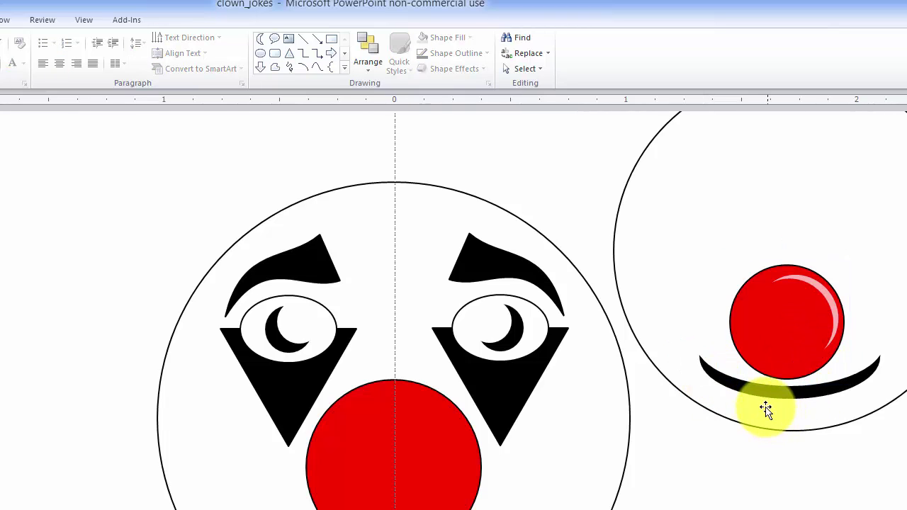
- Delete the sample clown's remaining mouth curve, face circle and red nose with its highlight, leaving only the new clown
click(760, 396)
key(Delete)
click(755, 430)
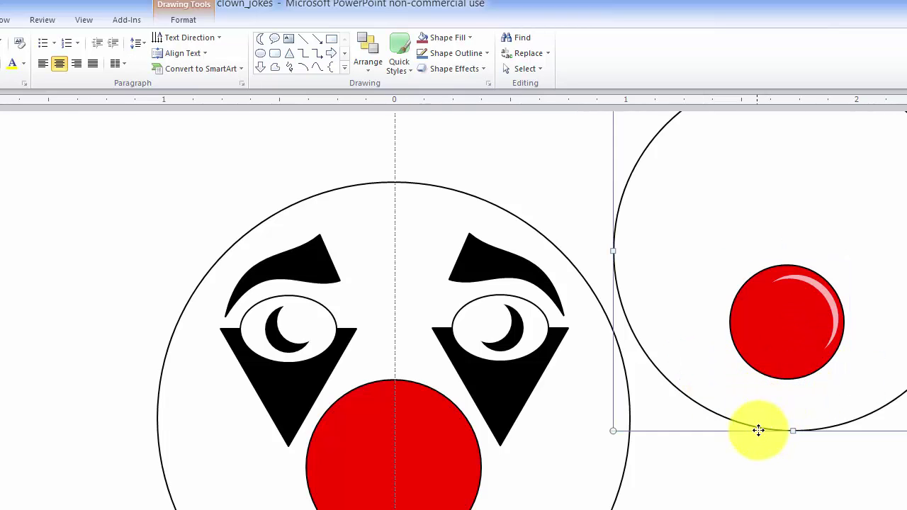
key(Delete)
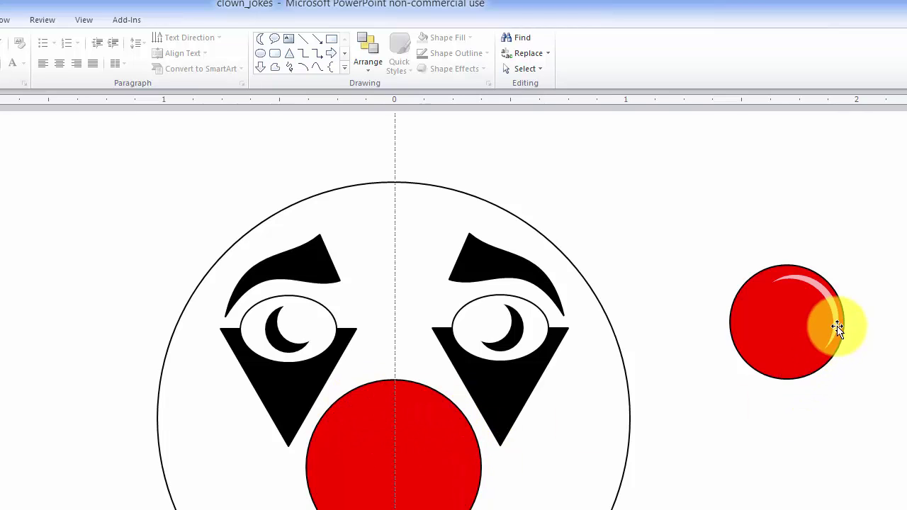
click(802, 281)
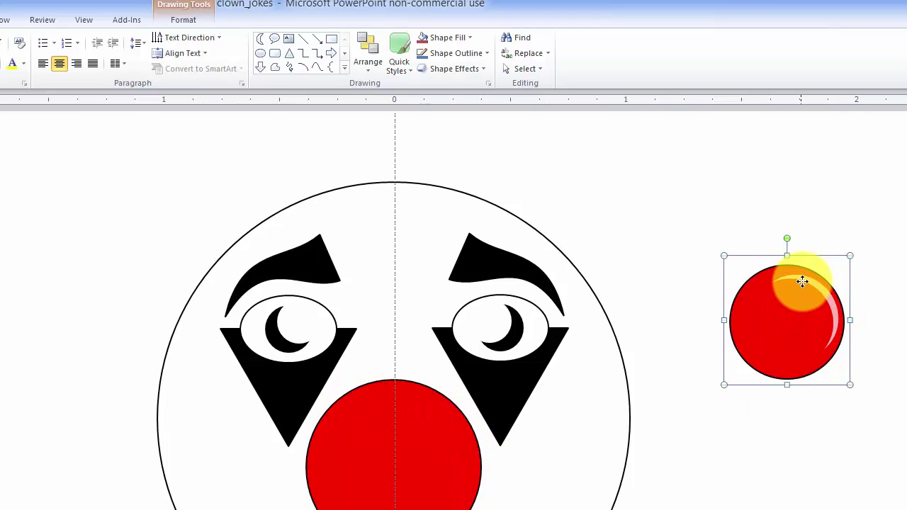
key(Delete)
scroll(733, 330, down, 3)
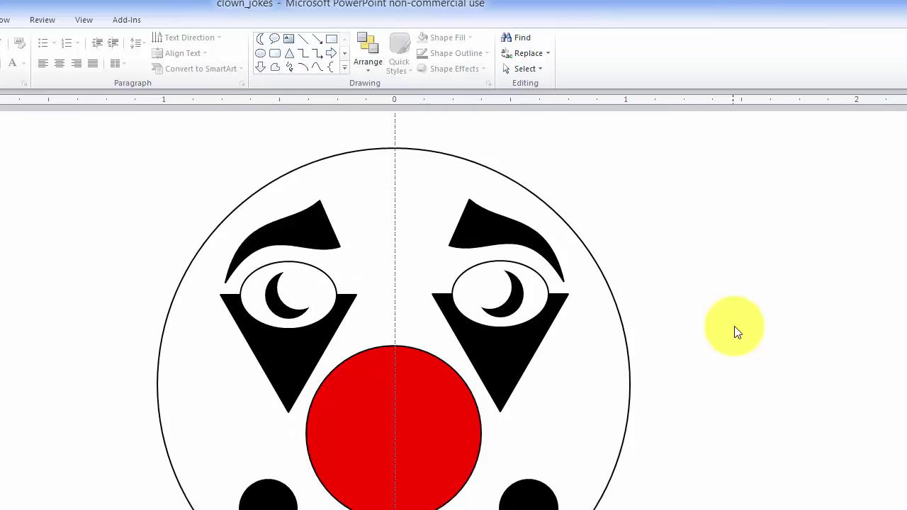
scroll(733, 331, down, 2)
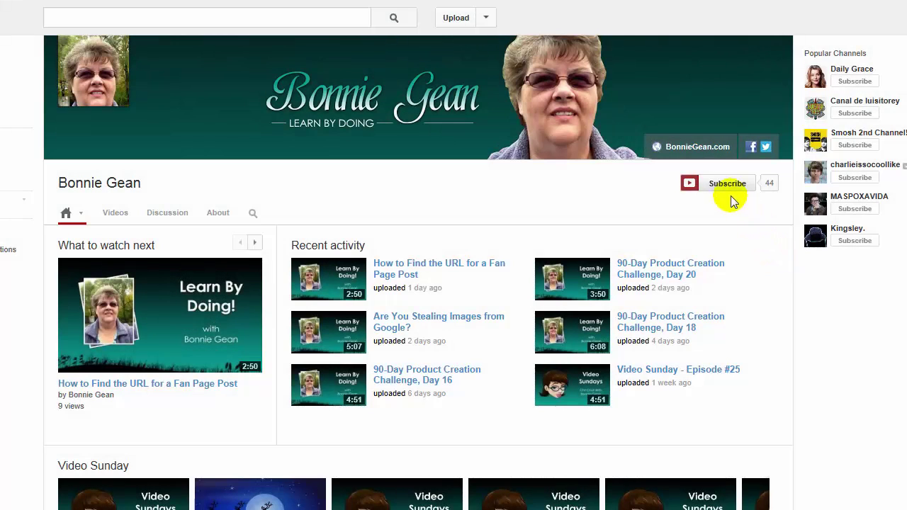
- On YouTube, subscribe to the open Learn By Doing channel and save its preferences with email for new uploads enabled
click(725, 186)
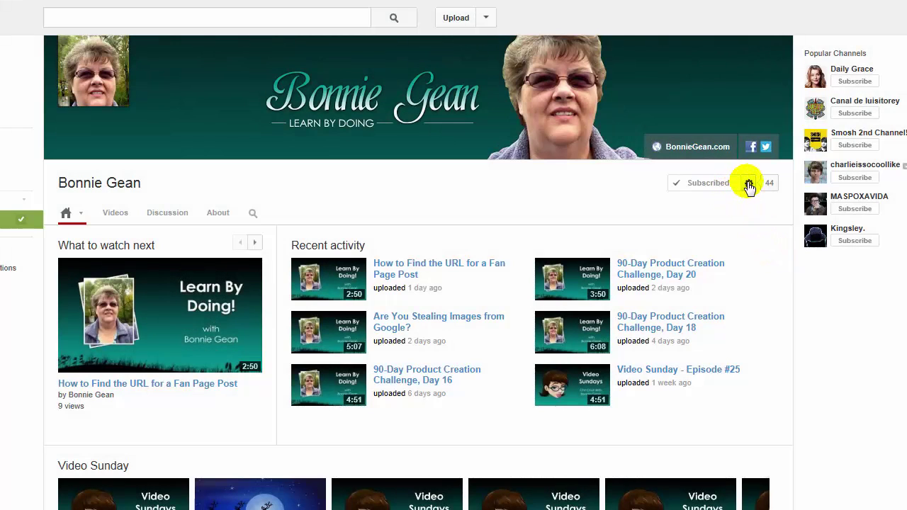
click(750, 186)
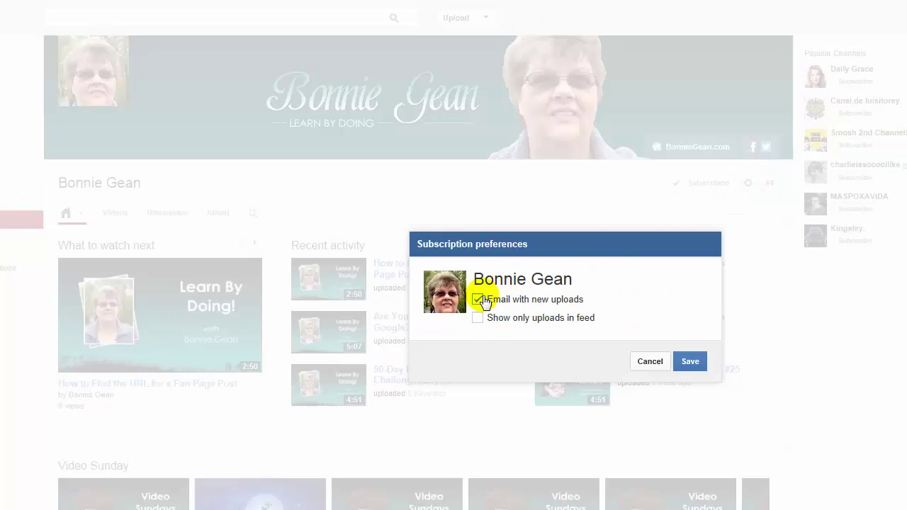
click(691, 365)
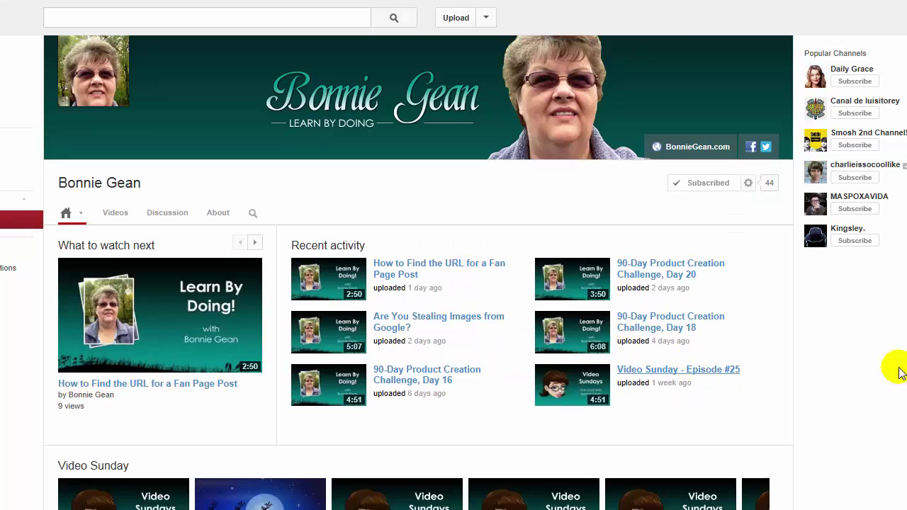